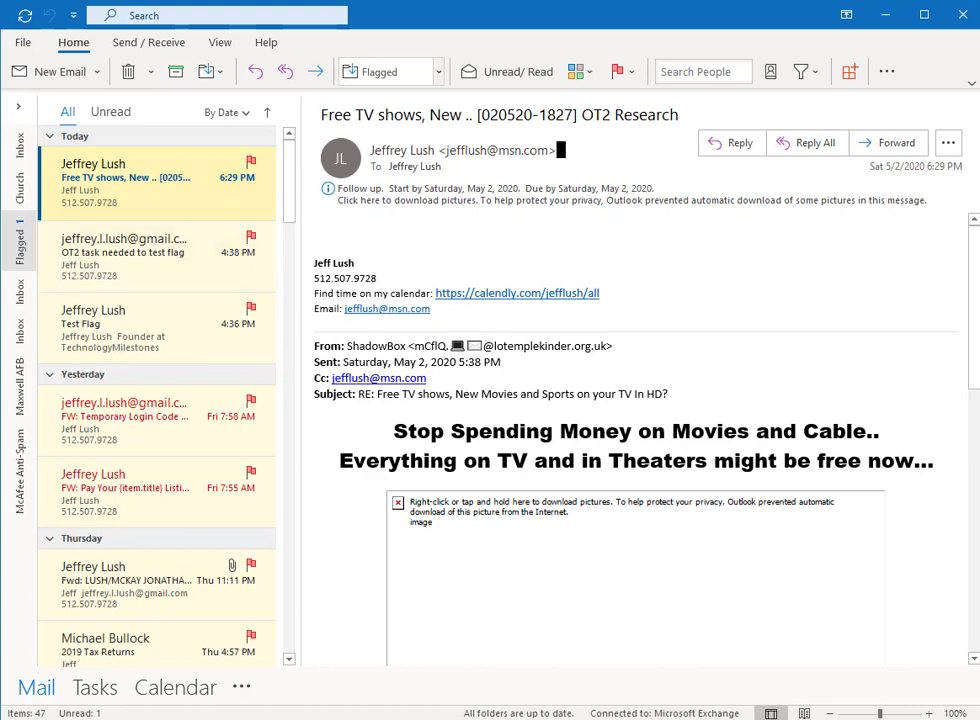
Switch to Planner and review the Free TV shows task card's details, then close it.
{"action": "key", "text": "alt+Tab"}
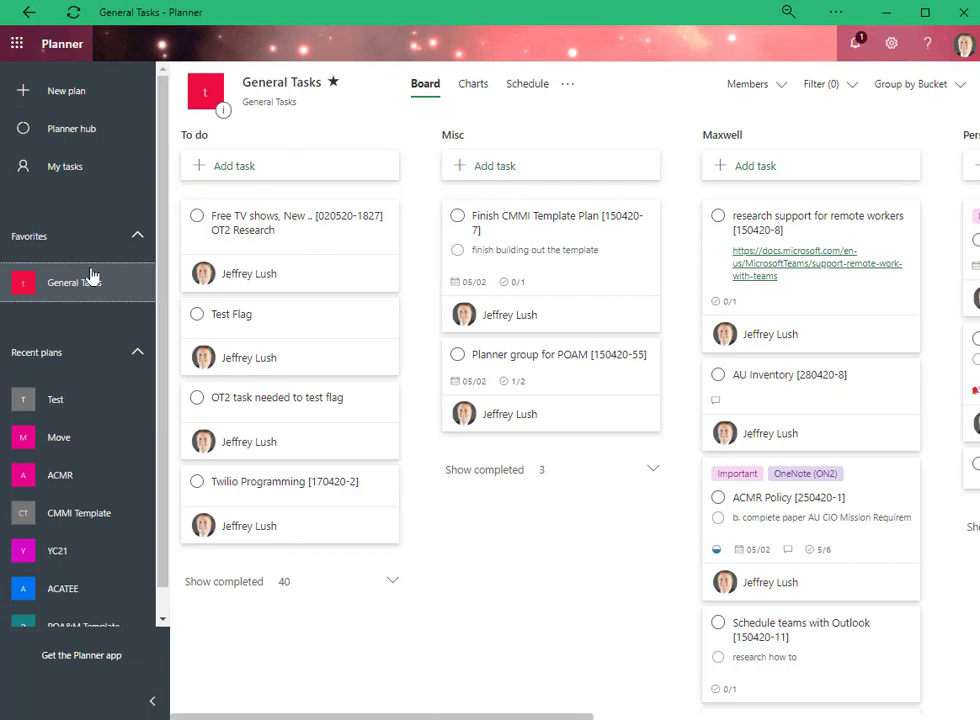
{"action": "left_click", "coordinate": [301, 241]}
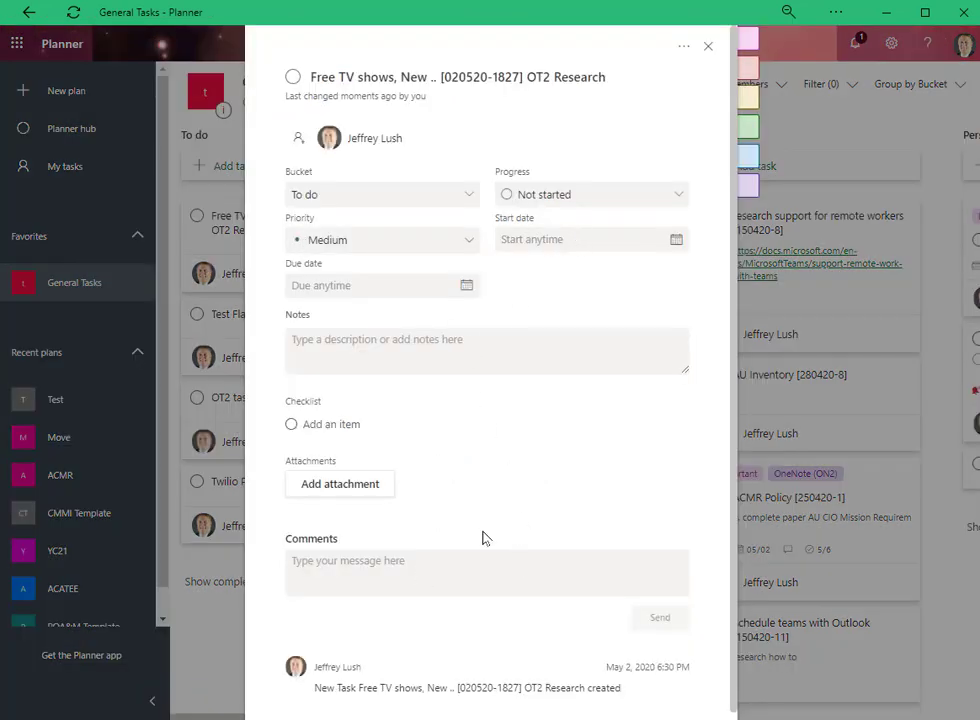
{"action": "left_click", "coordinate": [707, 49]}
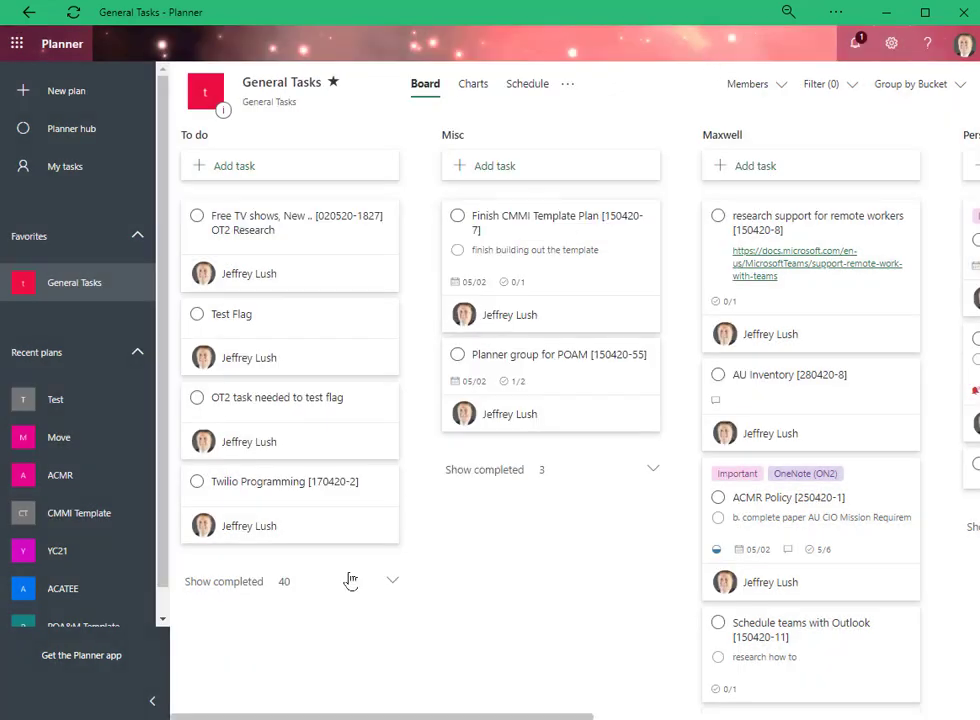
In OneNote's Flagged Email section, compare the Untitled page with the 'OT2 task needed to test flag' page.
{"action": "key", "text": "alt+Tab"}
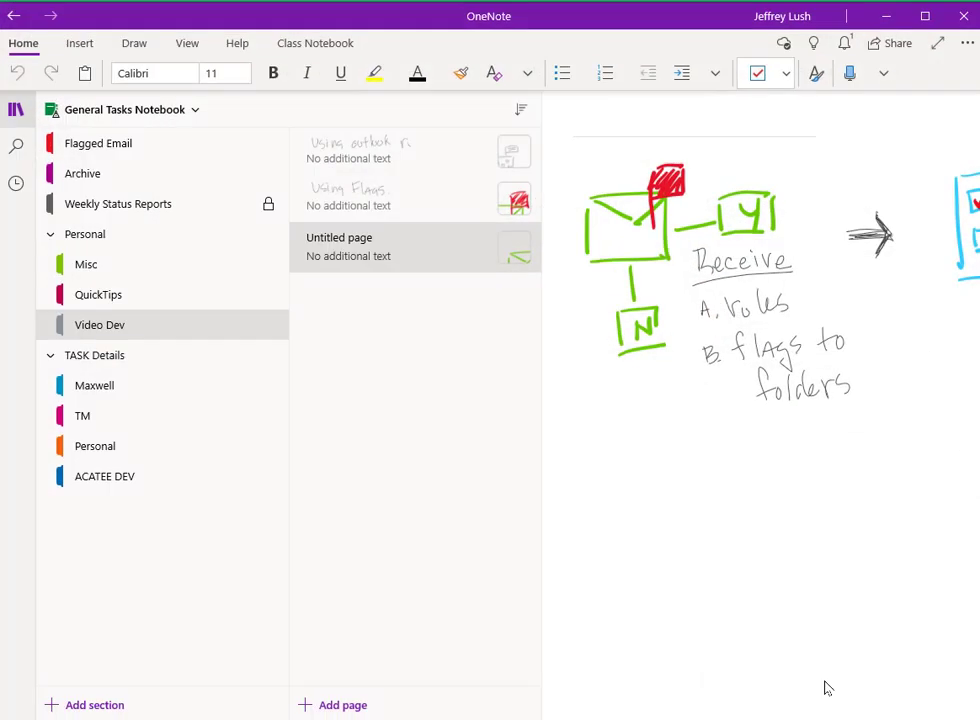
{"action": "left_click", "coordinate": [92, 148]}
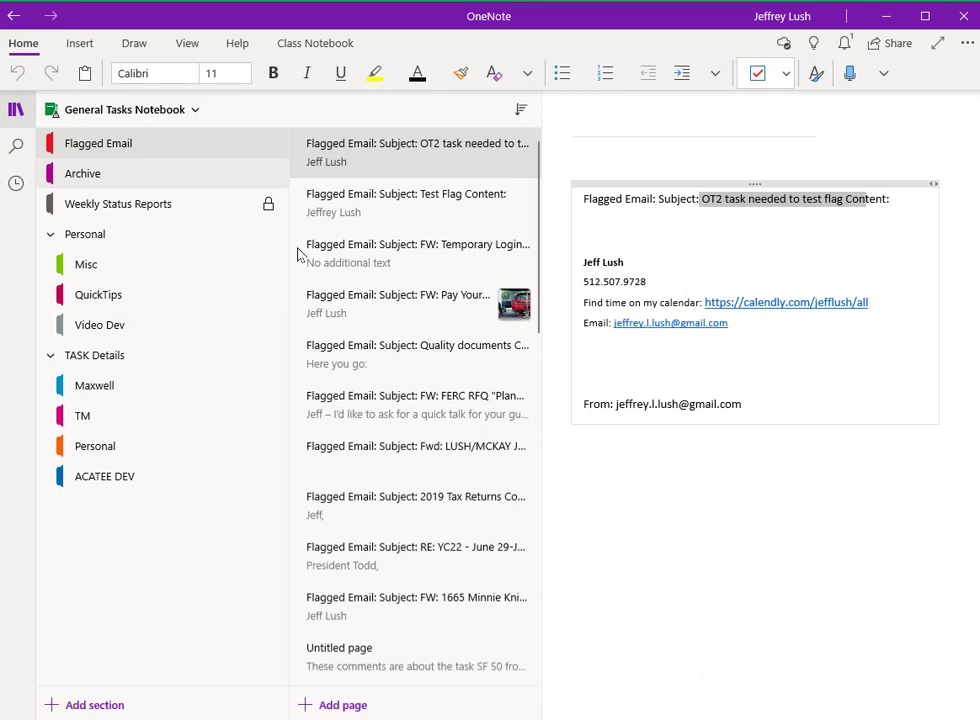
{"action": "left_click", "coordinate": [370, 160]}
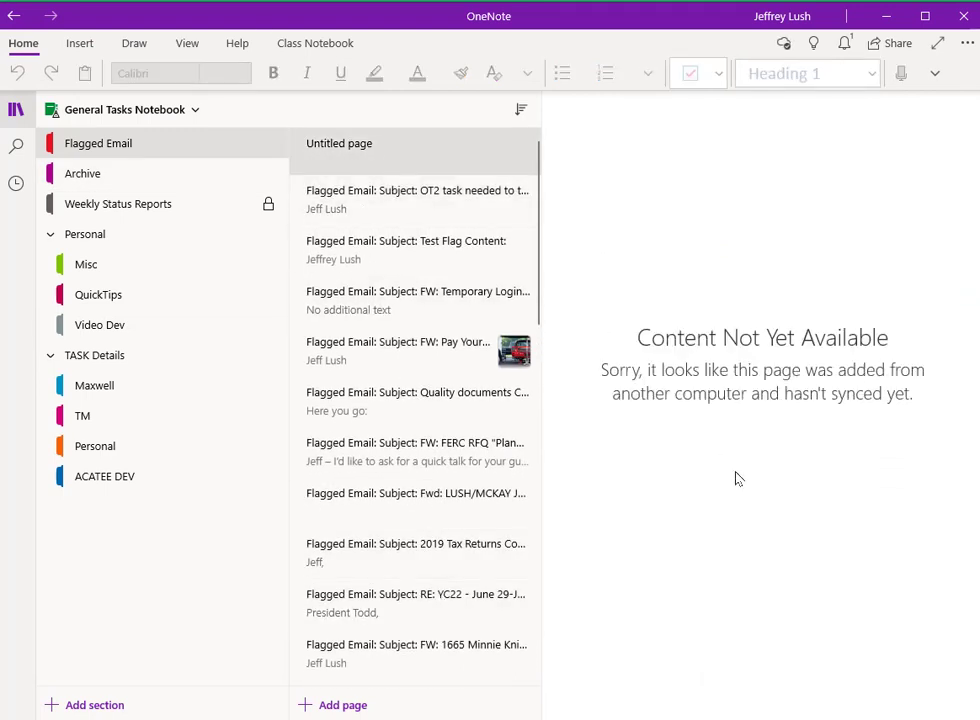
{"action": "left_click", "coordinate": [385, 206]}
{"action": "left_click", "coordinate": [337, 160]}
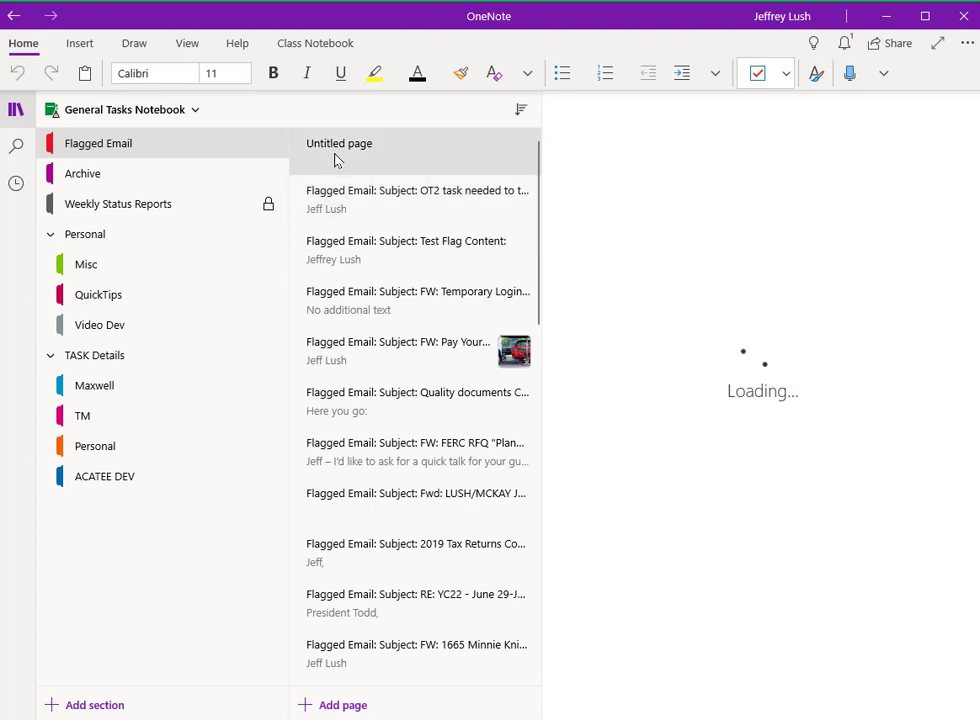
{"action": "left_click", "coordinate": [357, 212]}
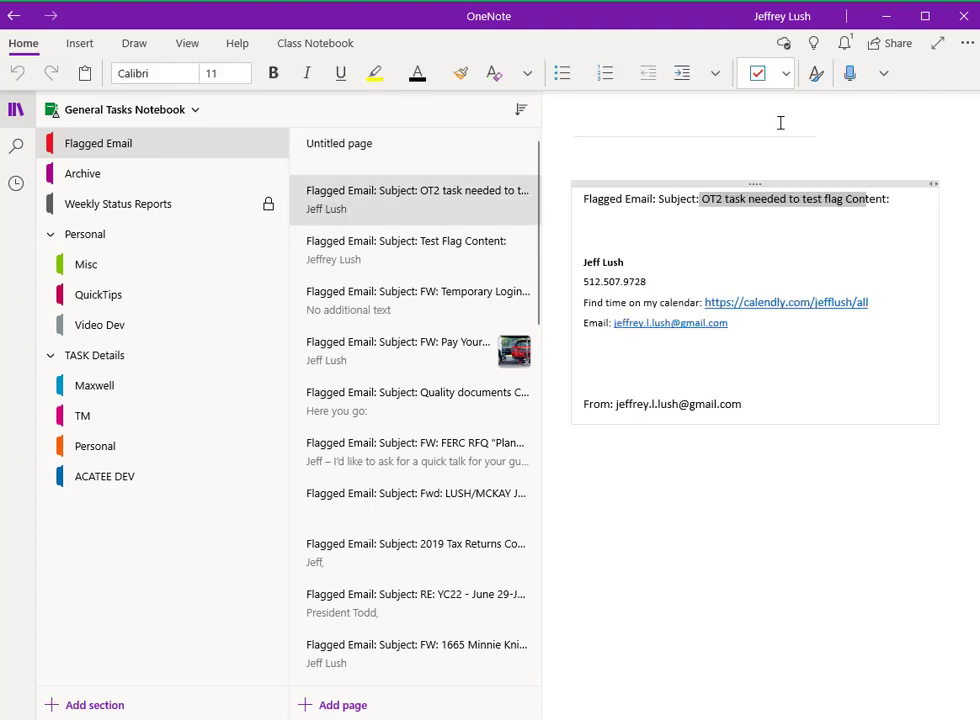
Minimize OneNote and review the Free TV shows task's details in Planner, then close them.
{"action": "left_click", "coordinate": [884, 18]}
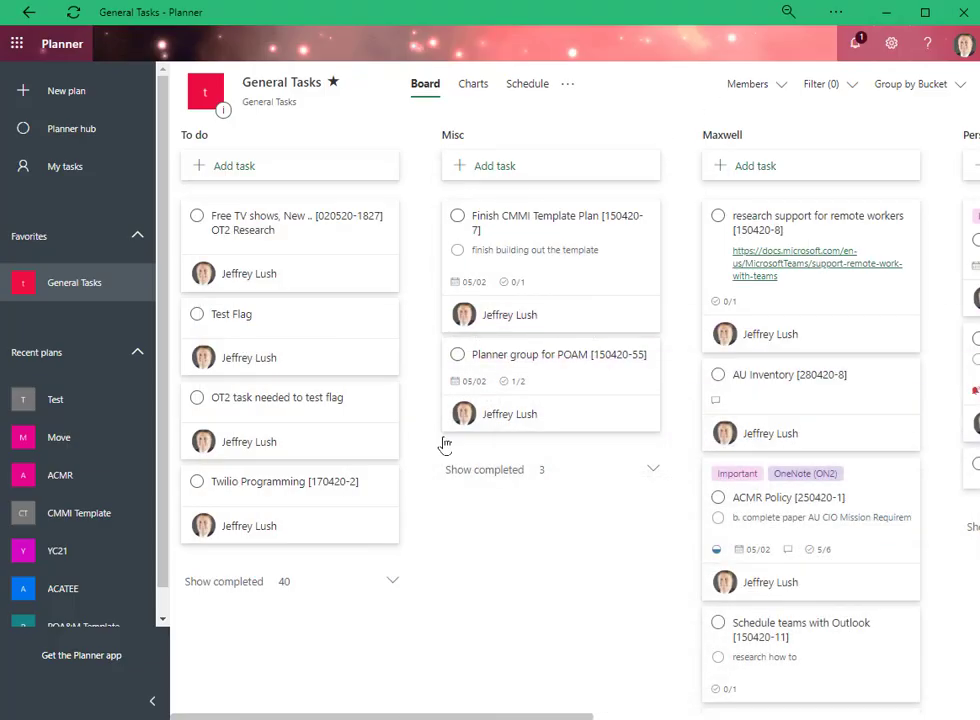
{"action": "left_click", "coordinate": [263, 232]}
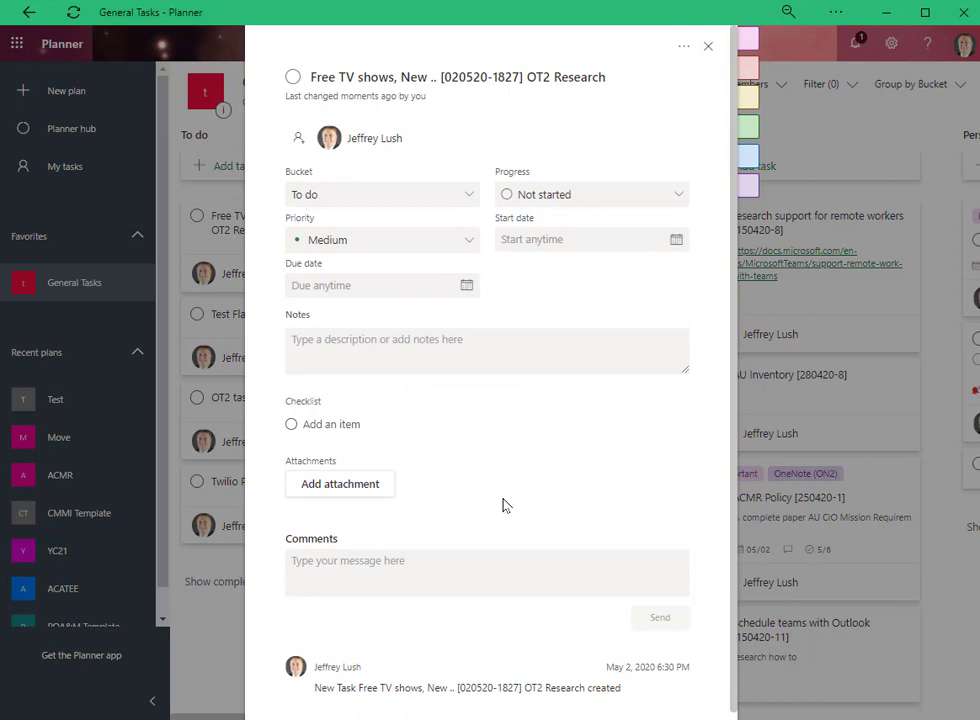
{"action": "left_click", "coordinate": [708, 46]}
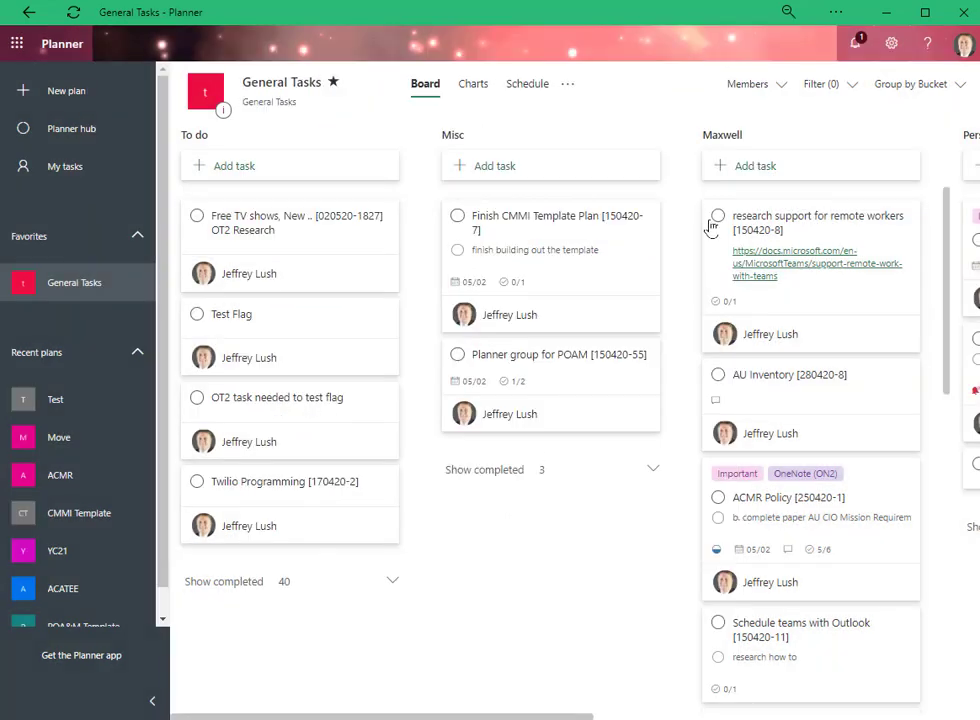
{"action": "key", "text": "alt+Tab"}
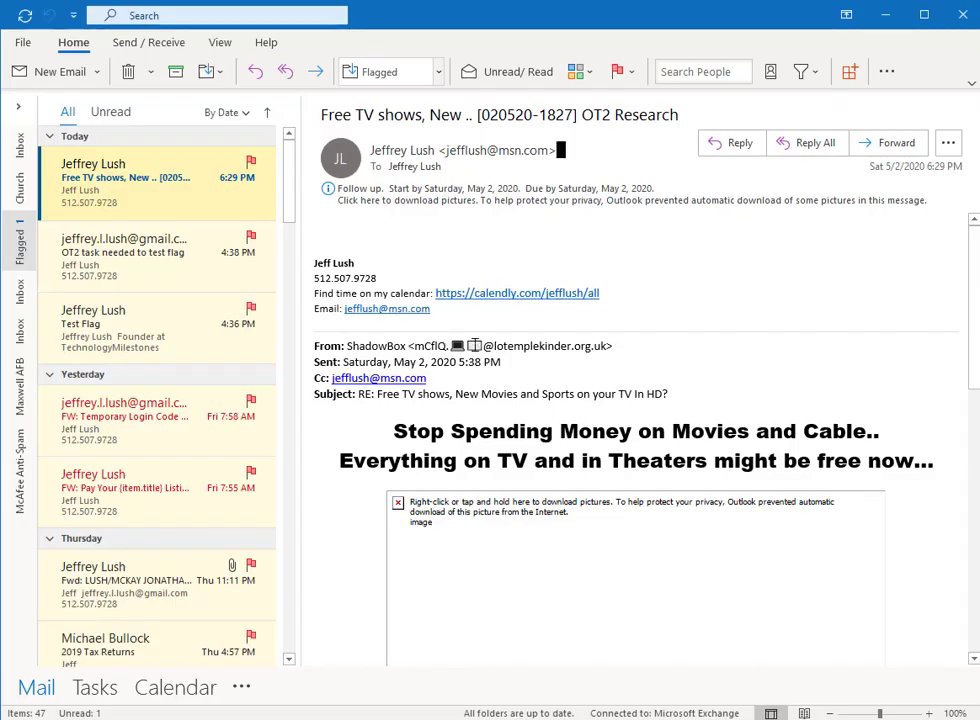
{"action": "scroll", "coordinate": [672, 475], "scroll_direction": "down", "scroll_amount": 10}
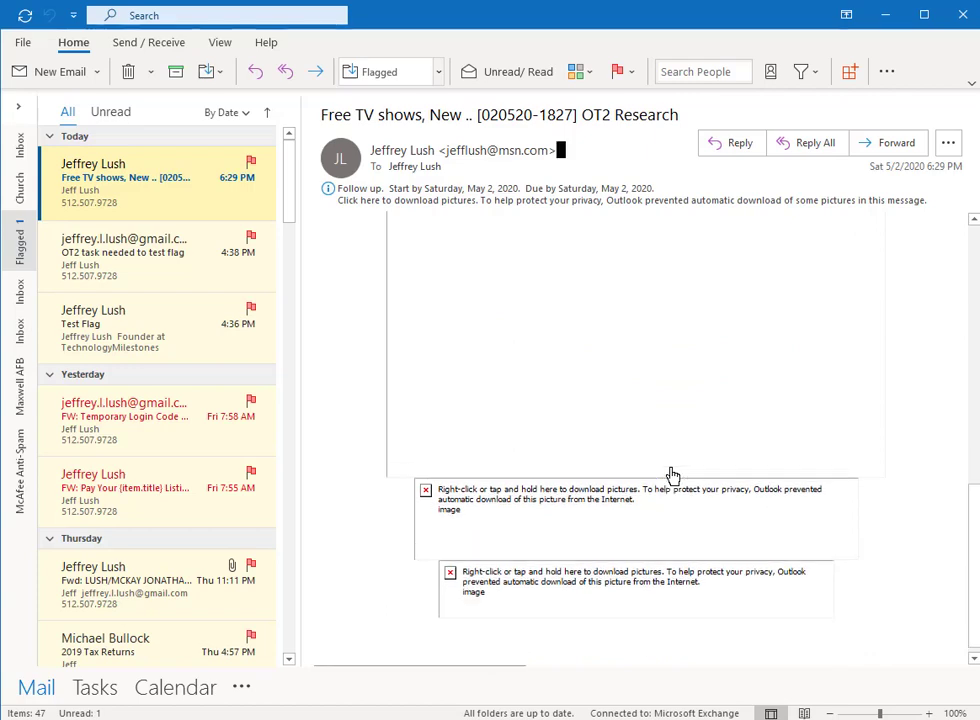
{"action": "scroll", "coordinate": [672, 475], "scroll_direction": "up", "scroll_amount": 8}
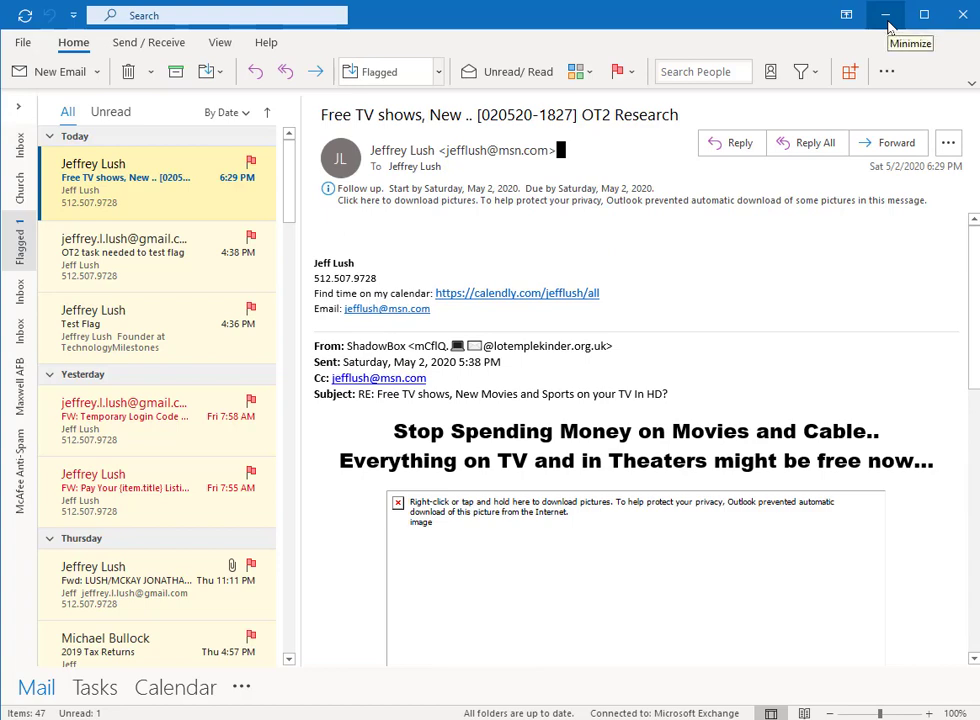
{"action": "left_click", "coordinate": [887, 24]}
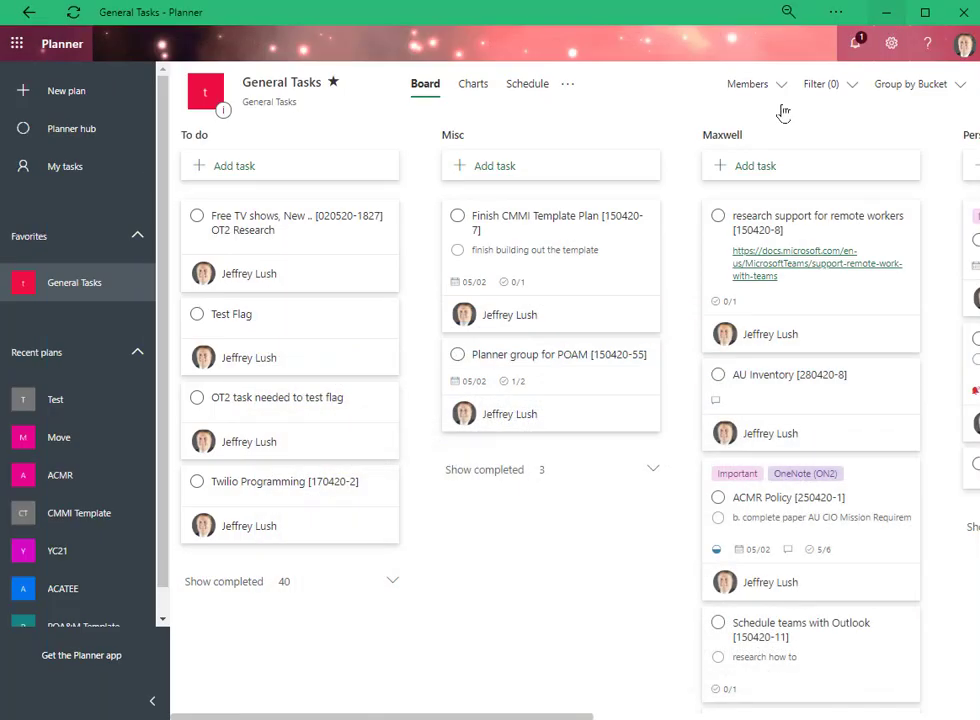
{"action": "left_click", "coordinate": [292, 229]}
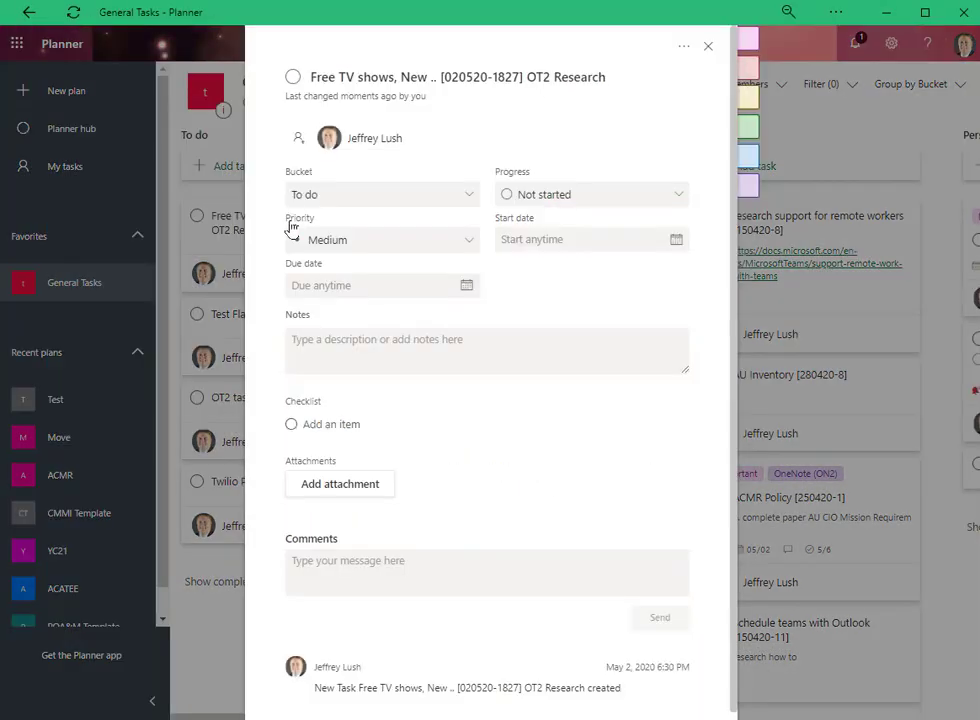
{"action": "left_click", "coordinate": [709, 49]}
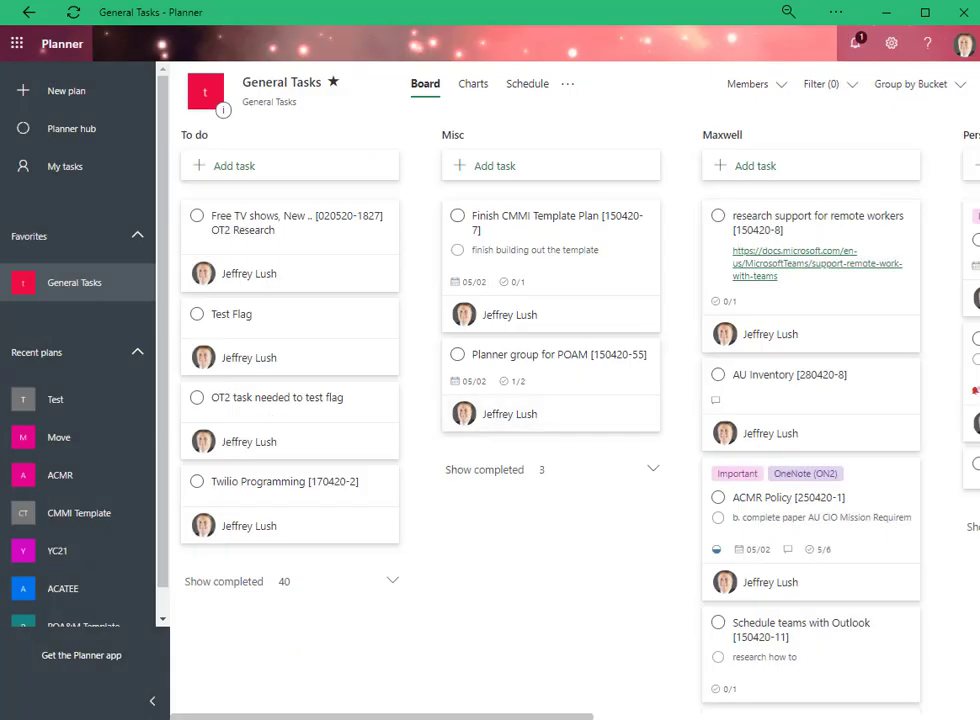
{"action": "key", "text": "alt+Tab"}
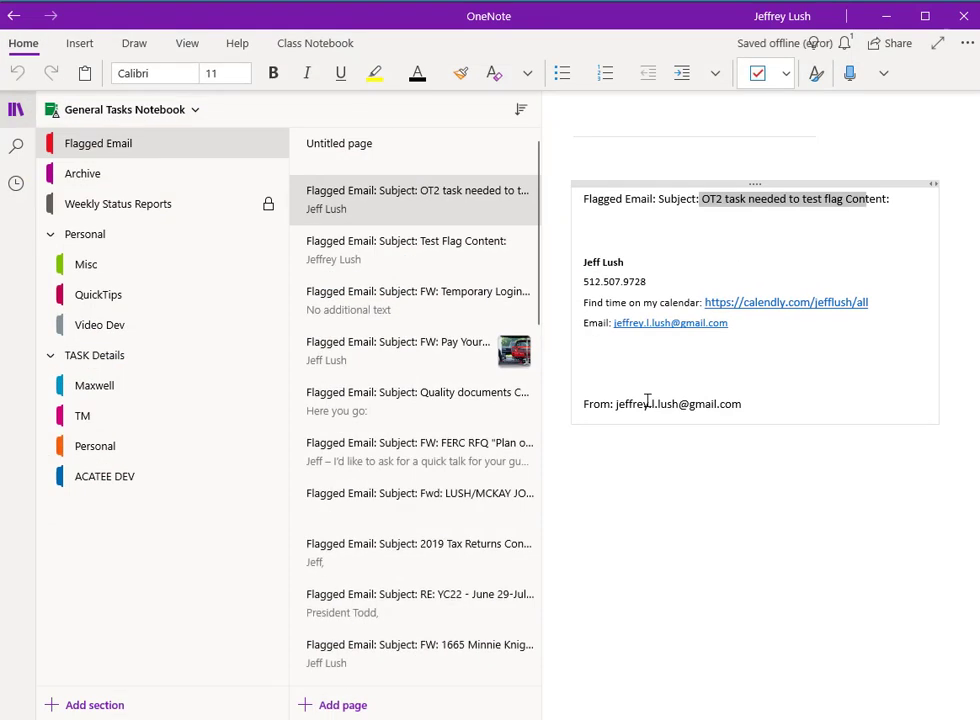
Open the new Flagged Email page and scroll through the Free TV shows email content.
{"action": "left_click", "coordinate": [389, 176]}
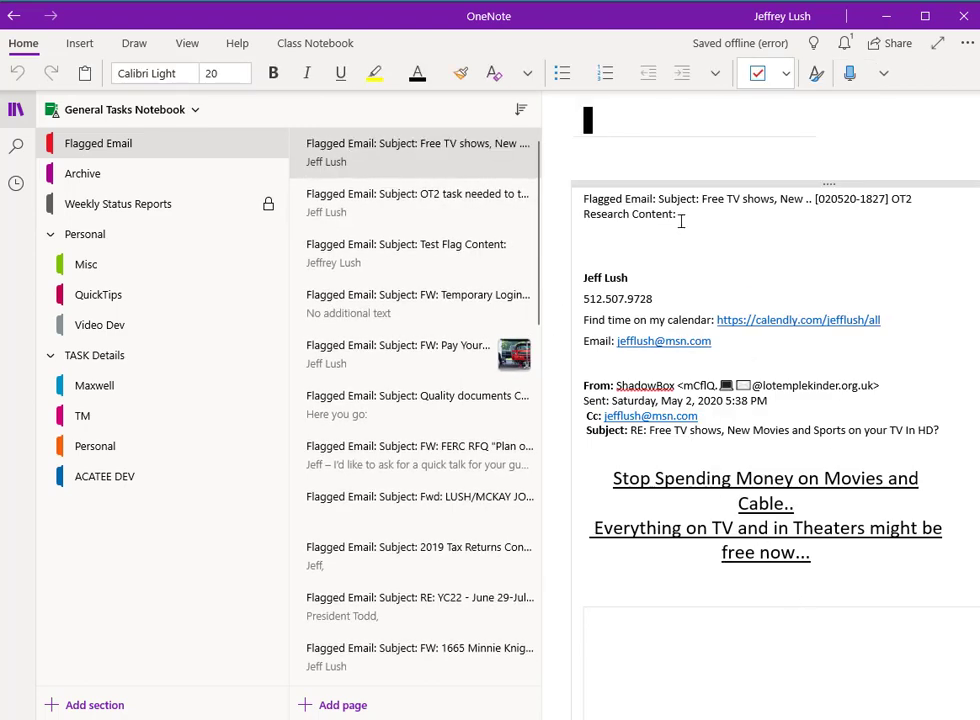
{"action": "scroll", "coordinate": [792, 324], "scroll_direction": "down", "scroll_amount": 10}
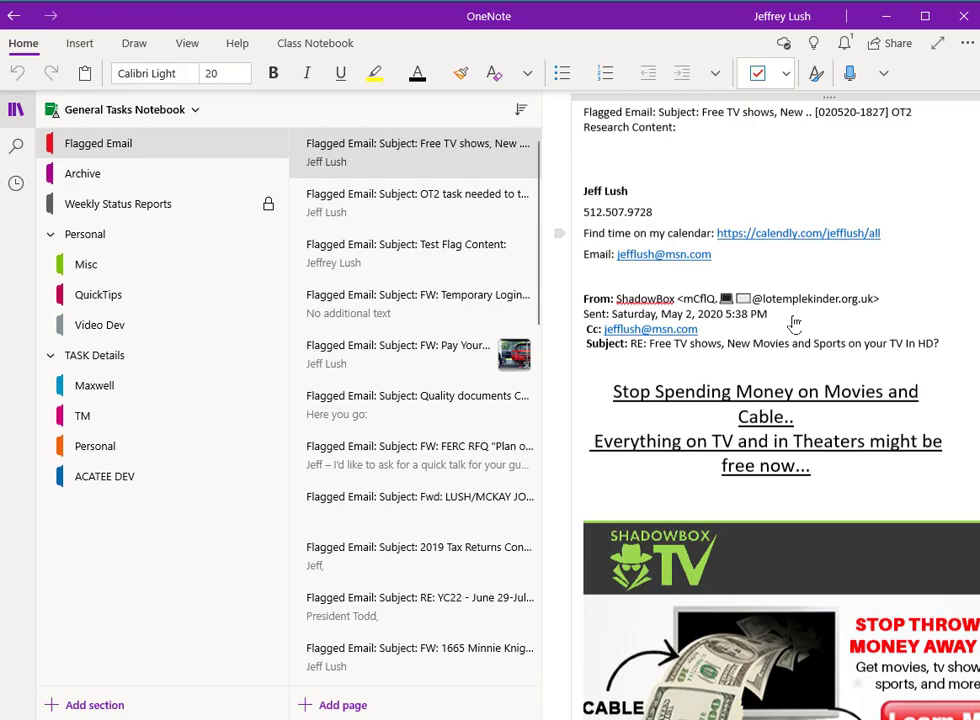
{"action": "scroll", "coordinate": [792, 328], "scroll_direction": "up", "scroll_amount": 5}
{"action": "scroll", "coordinate": [794, 326], "scroll_direction": "down", "scroll_amount": 8}
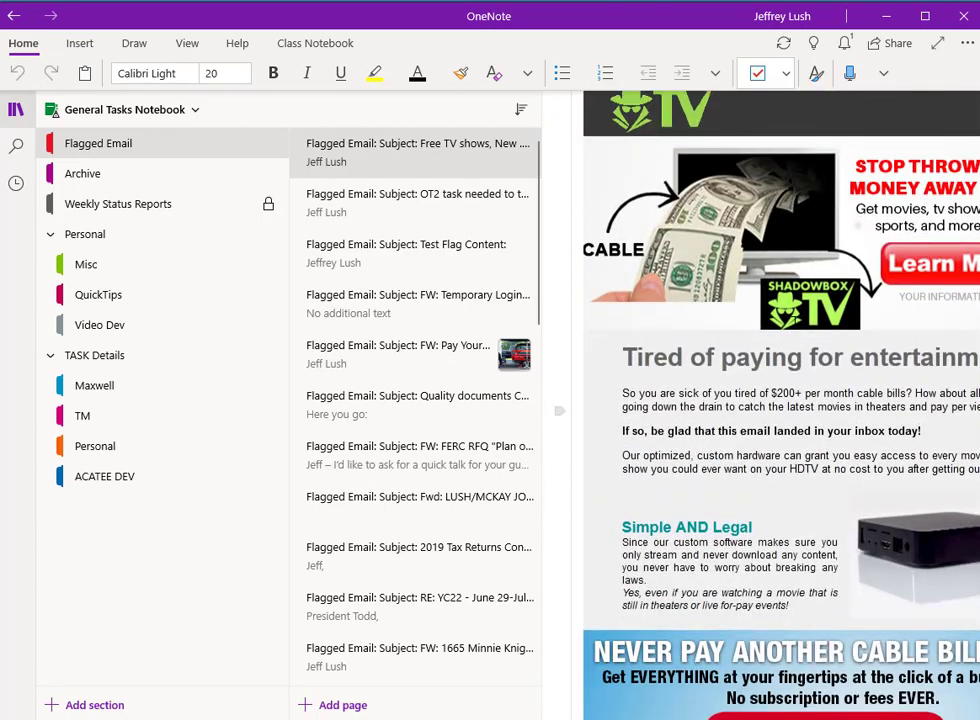
{"action": "scroll", "coordinate": [795, 322], "scroll_direction": "up", "scroll_amount": 12}
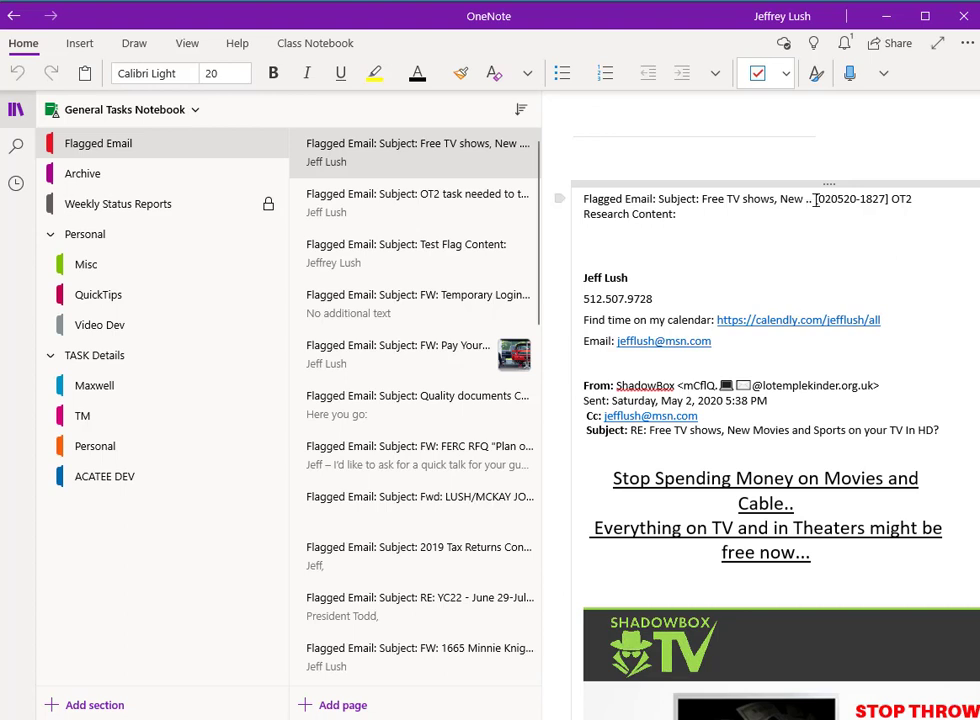
{"action": "left_click_drag", "start_coordinate": [817, 198], "coordinate": [888, 198]}
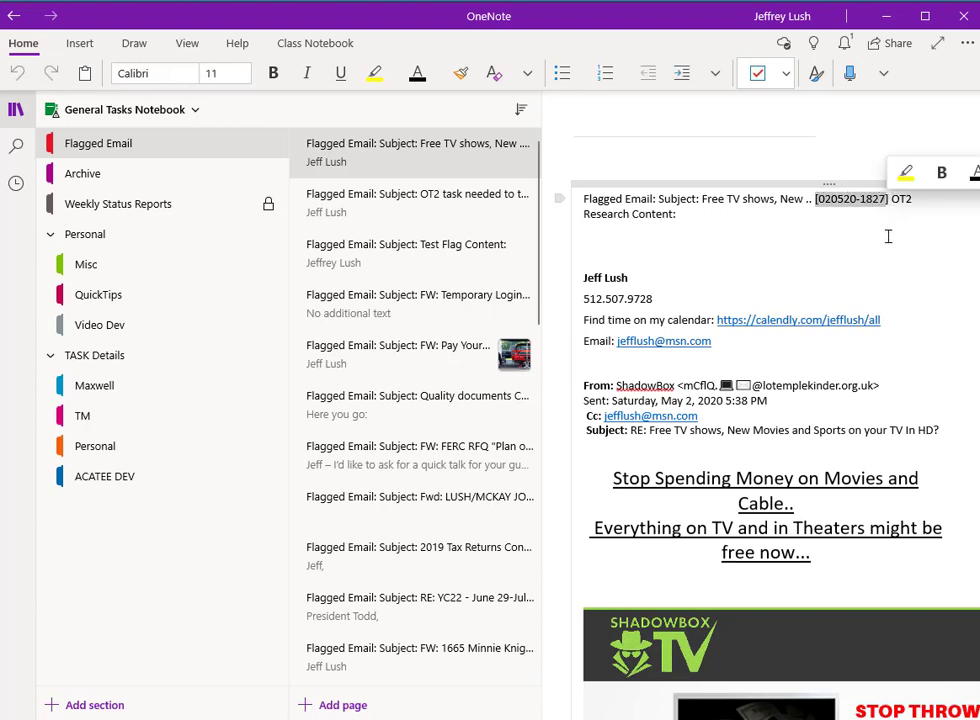
{"action": "left_click", "coordinate": [865, 234]}
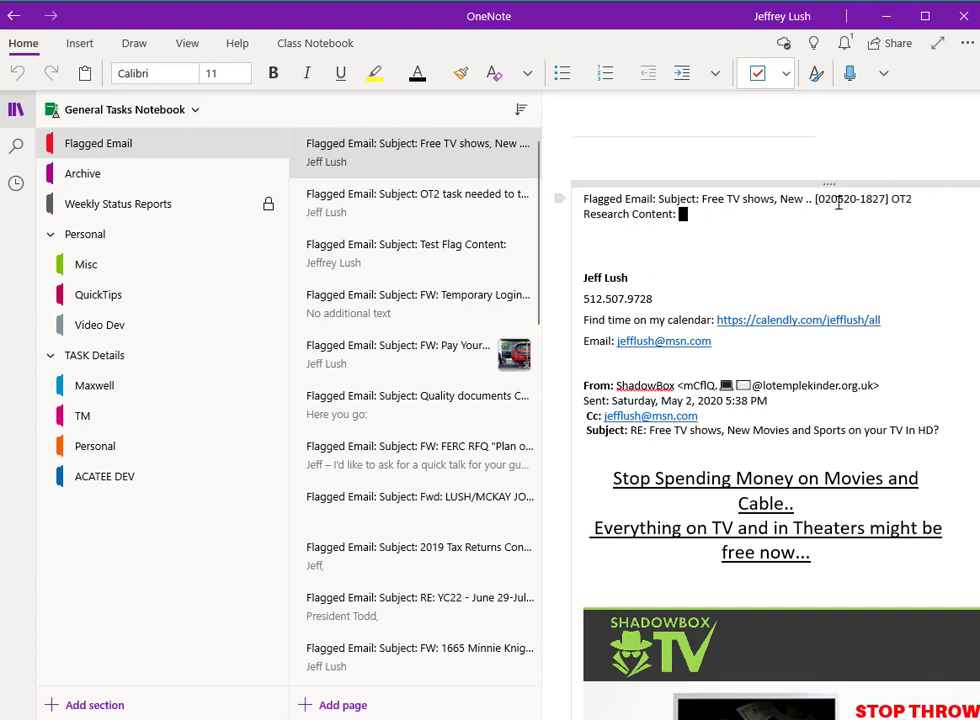
{"action": "key", "text": "alt+Tab"}
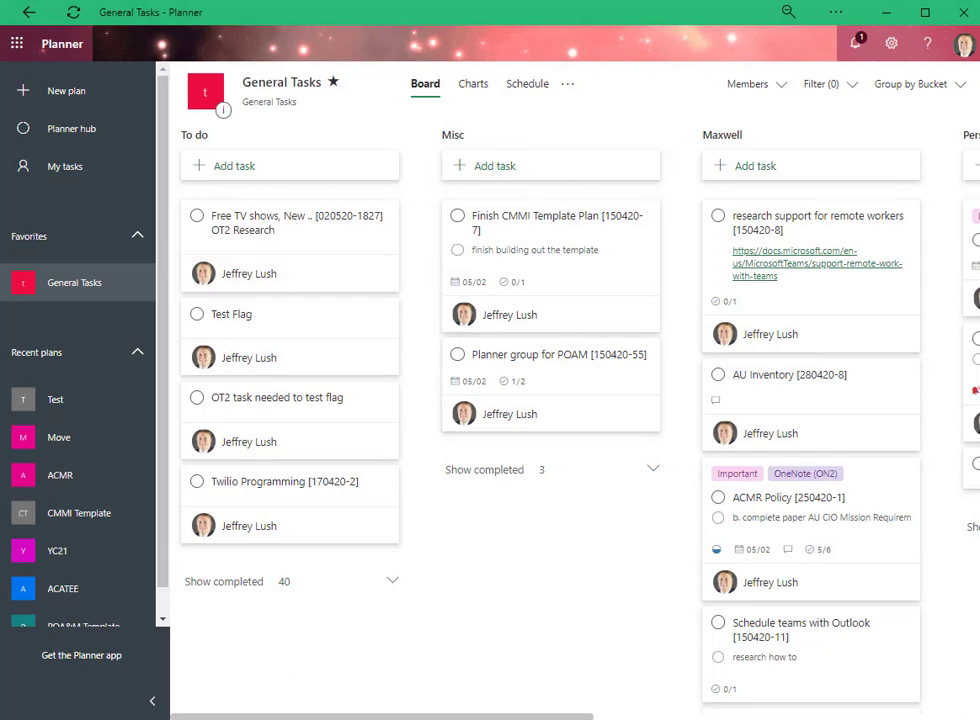
{"action": "key", "text": "alt+Tab"}
{"action": "double_click", "coordinate": [843, 200]}
{"action": "key", "text": "ctrl+c"}
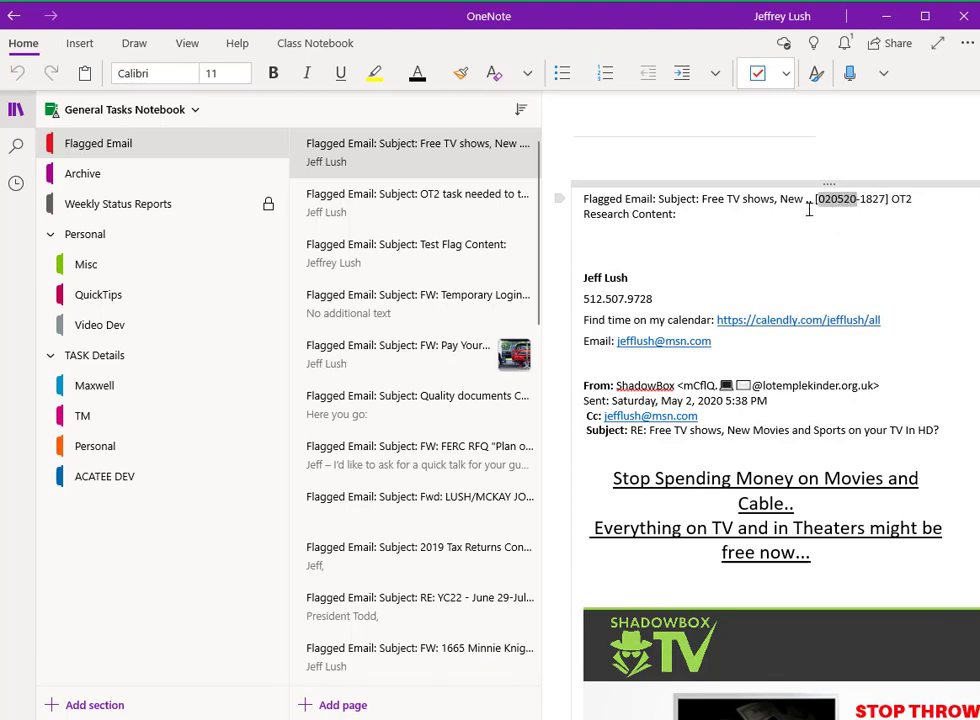
Search all notebooks for 020520, open the Free TV shows page result, then minimize OneNote.
{"action": "left_click", "coordinate": [16, 146]}
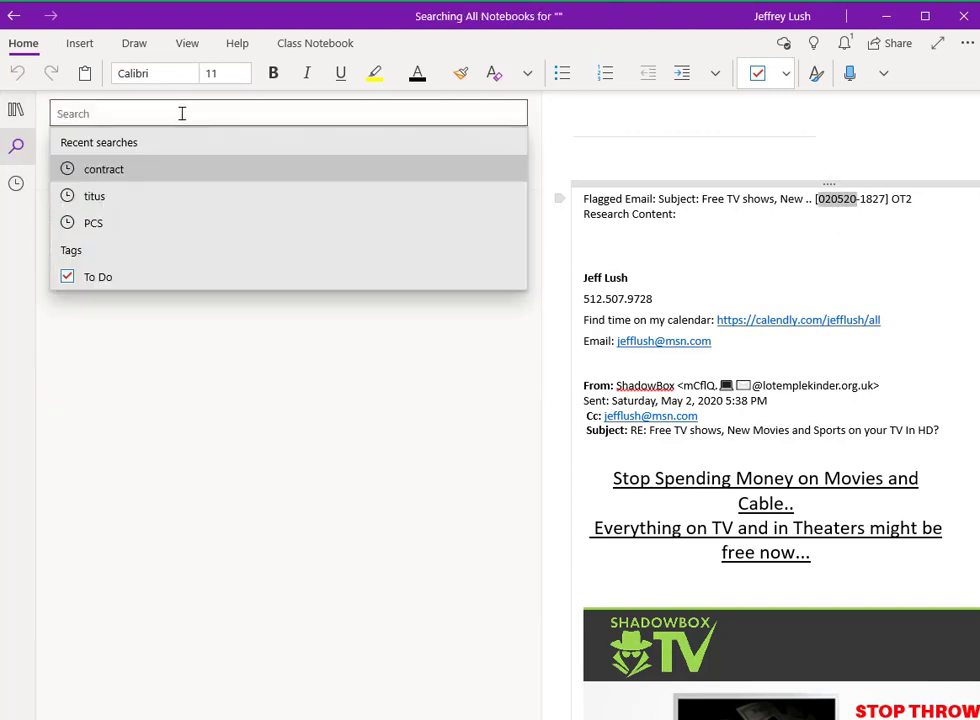
{"action": "key", "text": "ctrl+v"}
{"action": "key", "text": "Return"}
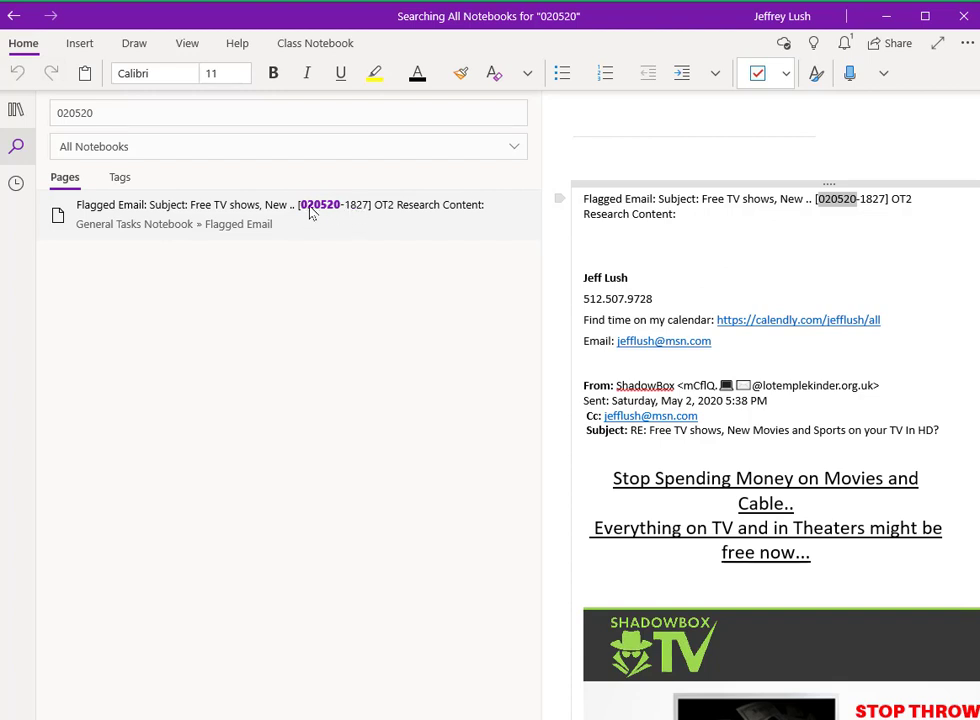
{"action": "left_click", "coordinate": [362, 207]}
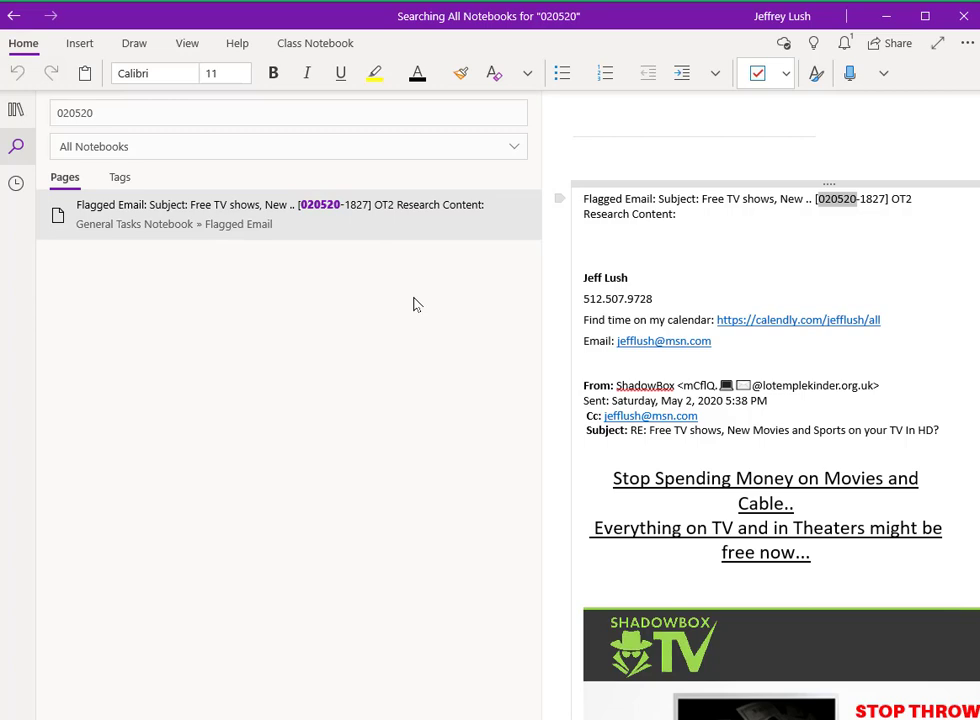
{"action": "left_click", "coordinate": [886, 14]}
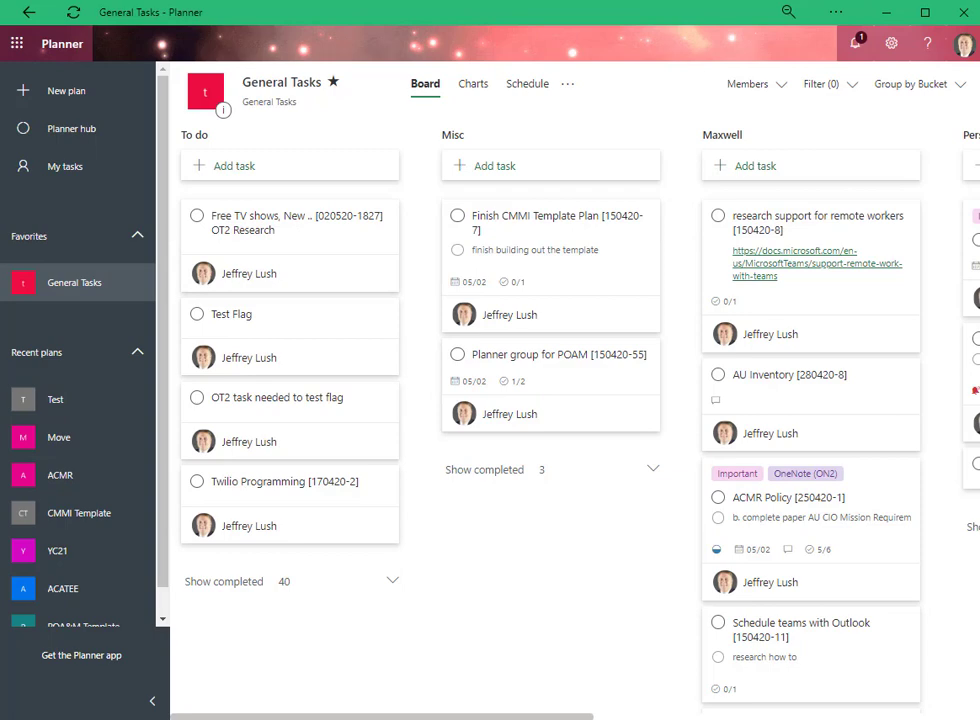
Refresh the 'Create planner tasks for flagged emails in Office 365' run history to show the 06:30 PM success.
{"action": "key", "text": "alt+Tab"}
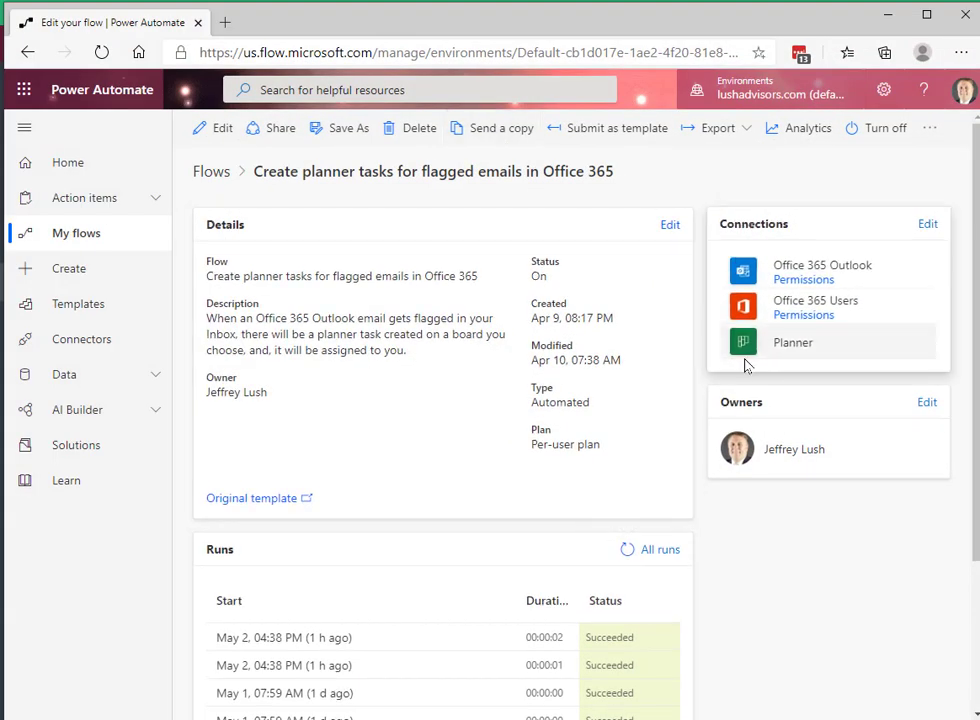
{"action": "scroll", "coordinate": [440, 545], "scroll_direction": "down", "scroll_amount": 2}
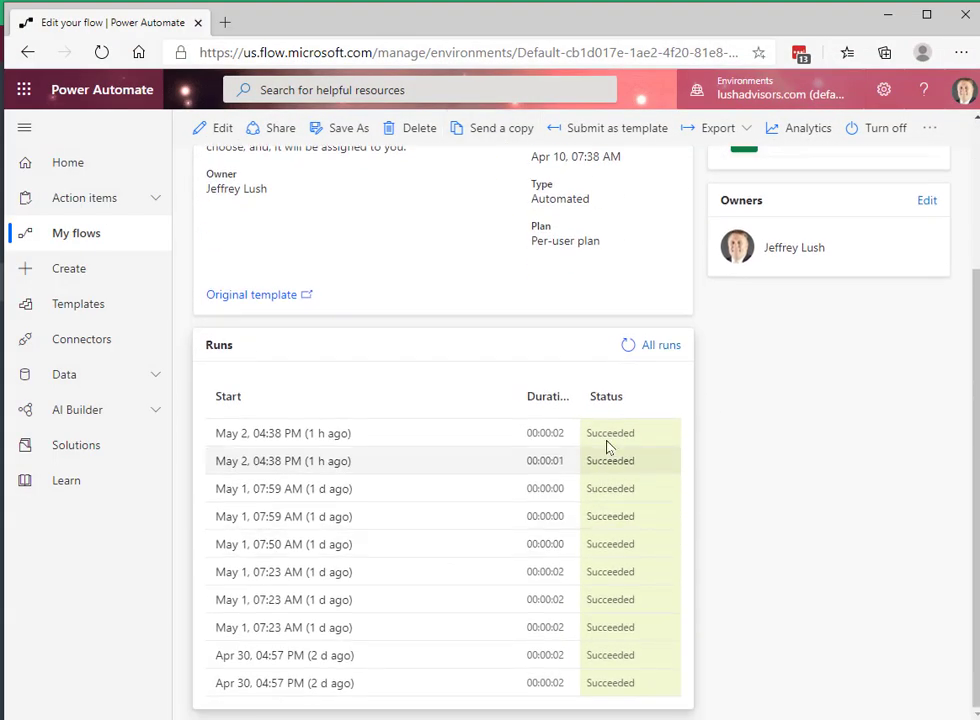
{"action": "left_click", "coordinate": [627, 348]}
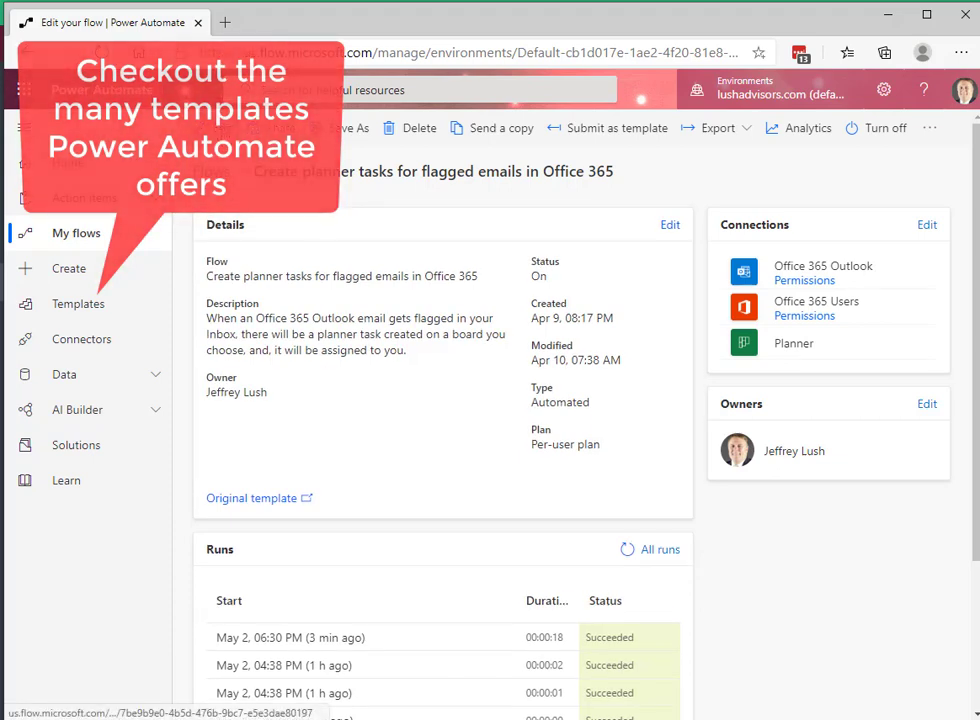
Edit the flow and expand the 'When an email is flagged' trigger to show the Flagged folder.
{"action": "left_click", "coordinate": [219, 128]}
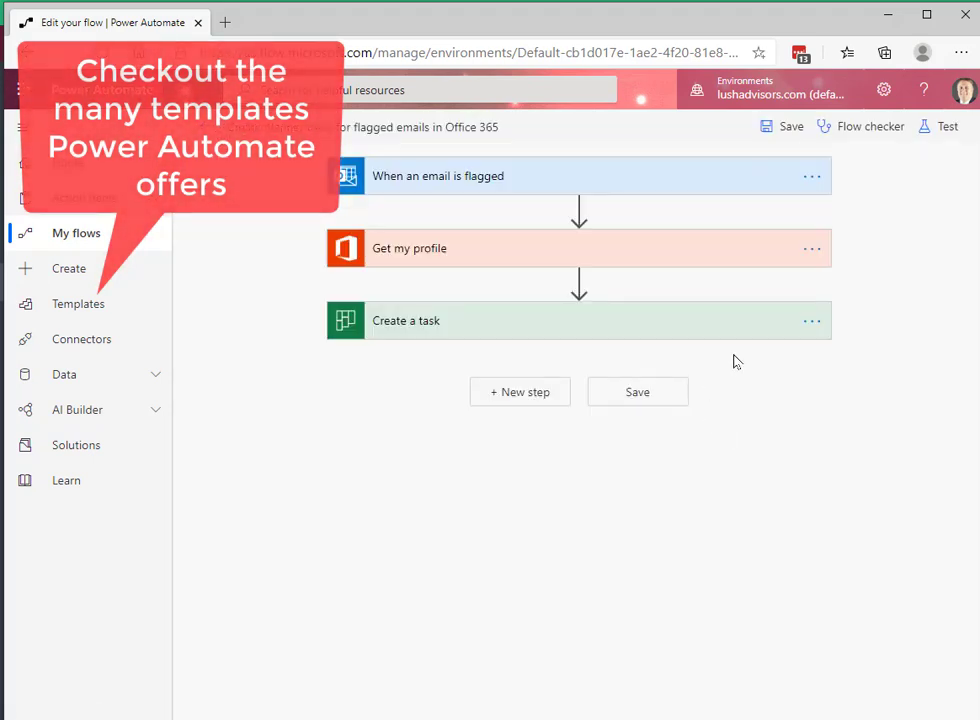
{"action": "left_click", "coordinate": [628, 183]}
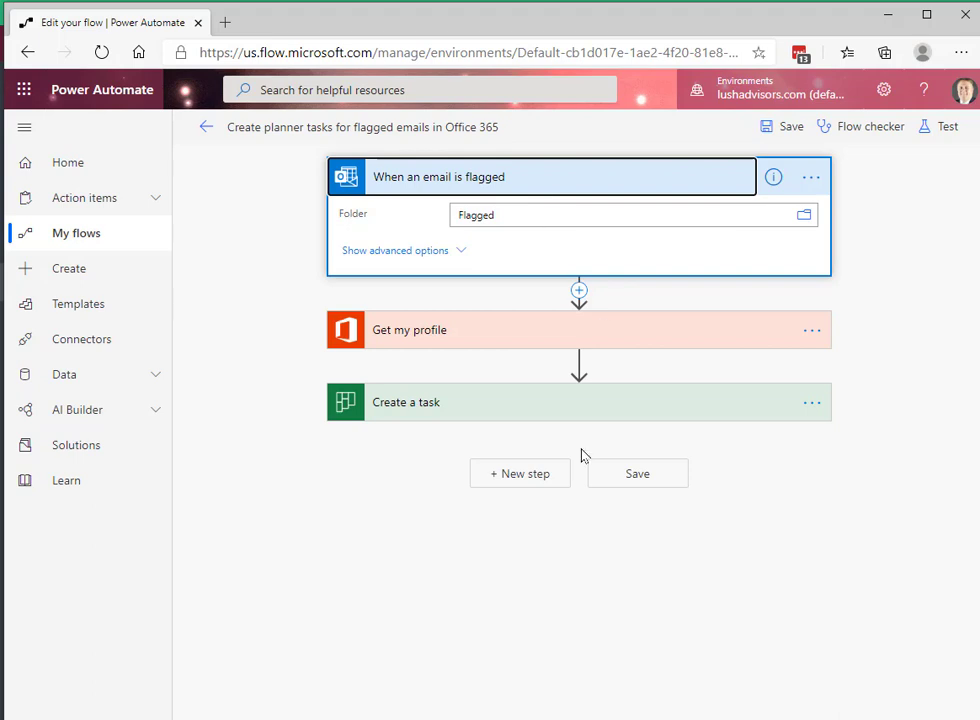
{"action": "key", "text": "alt+Tab"}
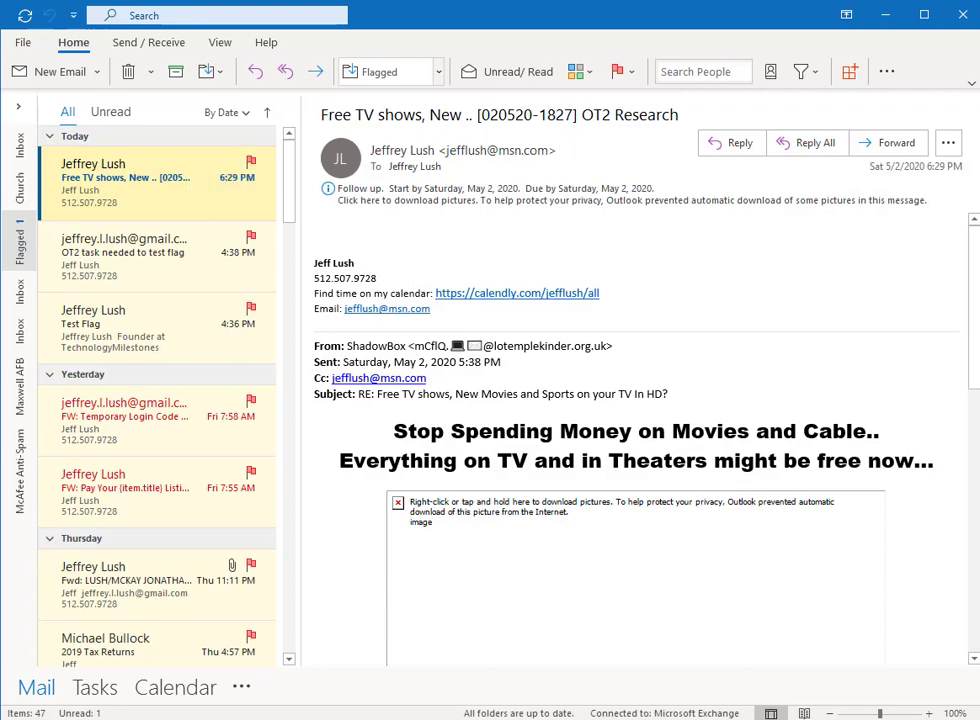
{"action": "key", "text": "alt+Tab"}
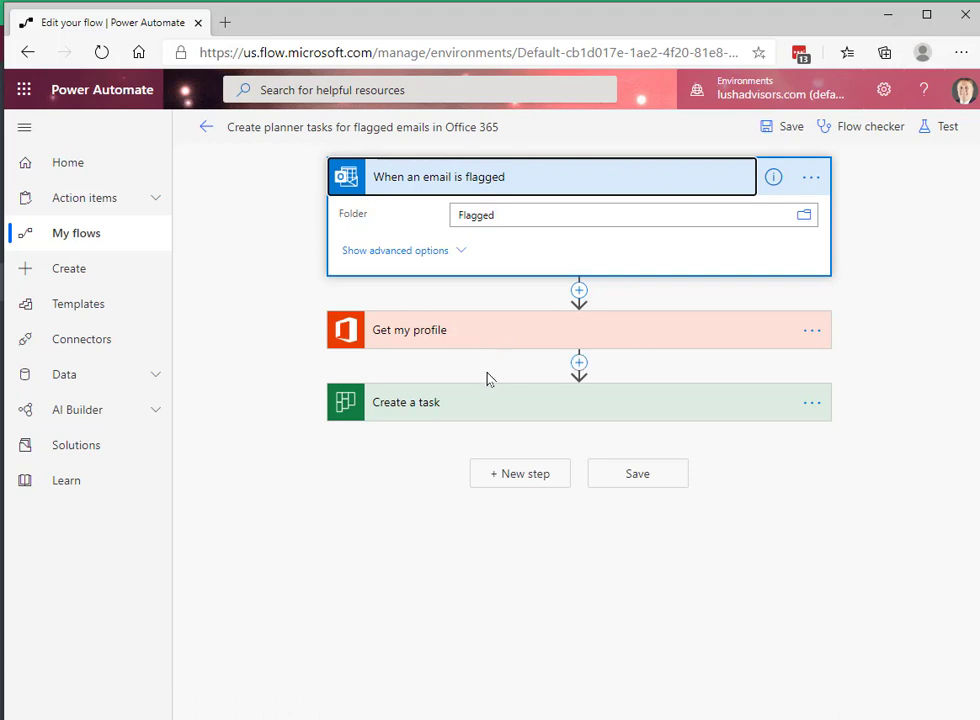
Expand the Create a task step to review its General Tasks plan, To do bucket and assignee fields.
{"action": "left_click", "coordinate": [475, 410]}
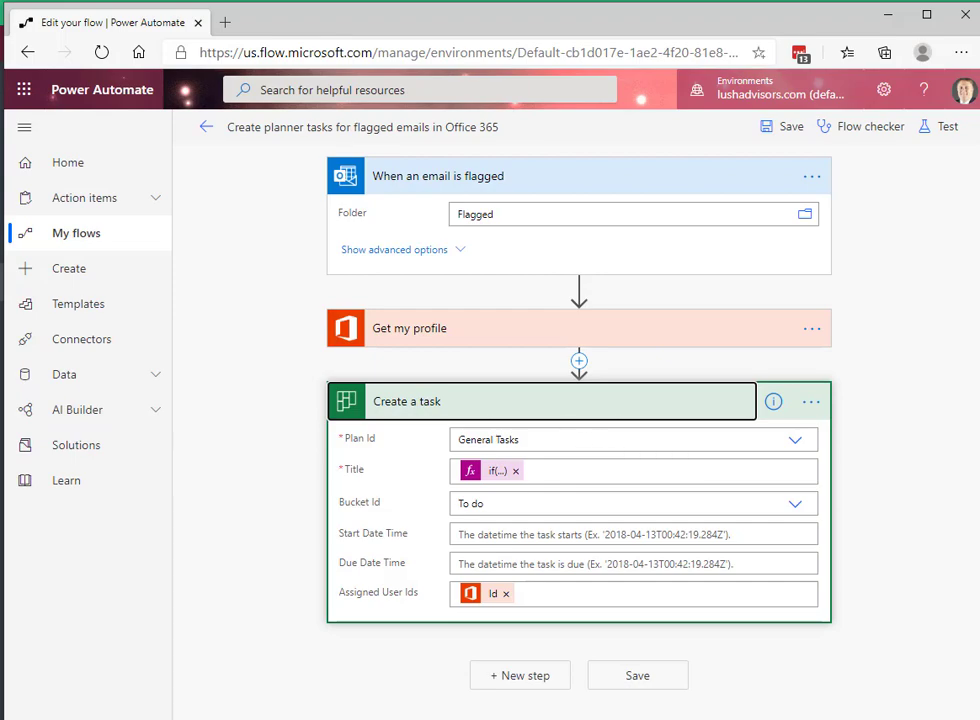
{"action": "key", "text": "alt+Tab"}
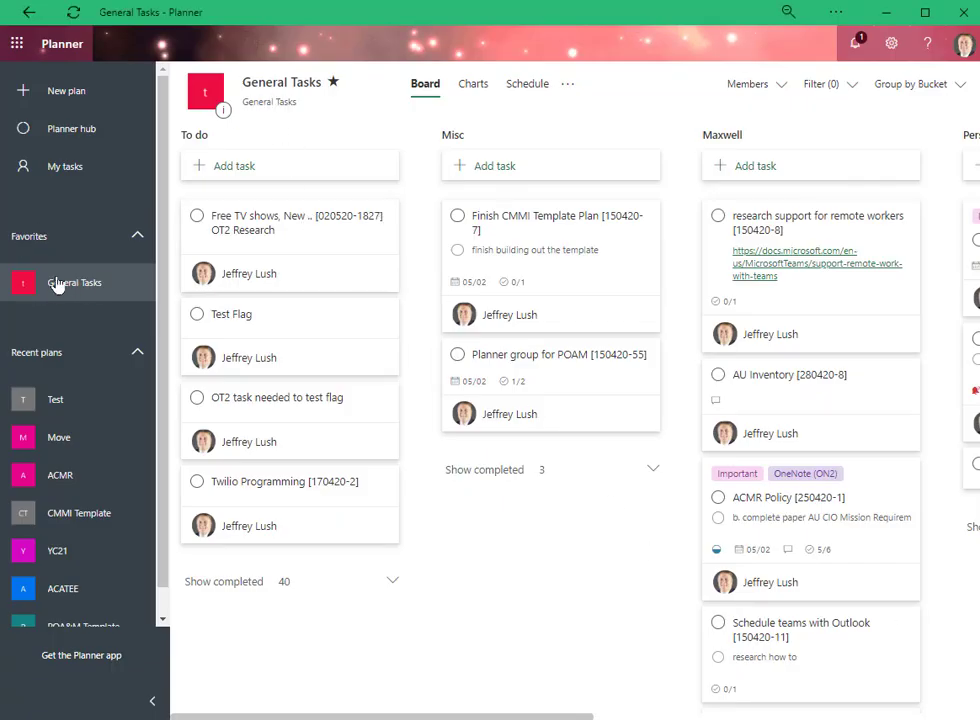
{"action": "key", "text": "alt+Tab"}
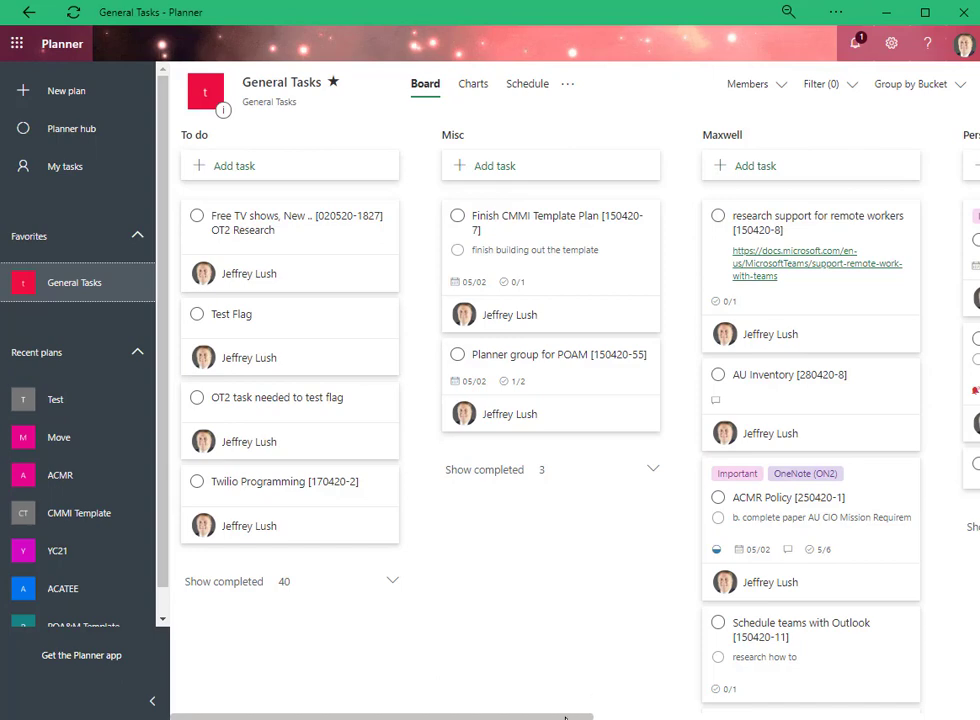
{"action": "left_click_drag", "start_coordinate": [565, 717], "coordinate": [430, 717]}
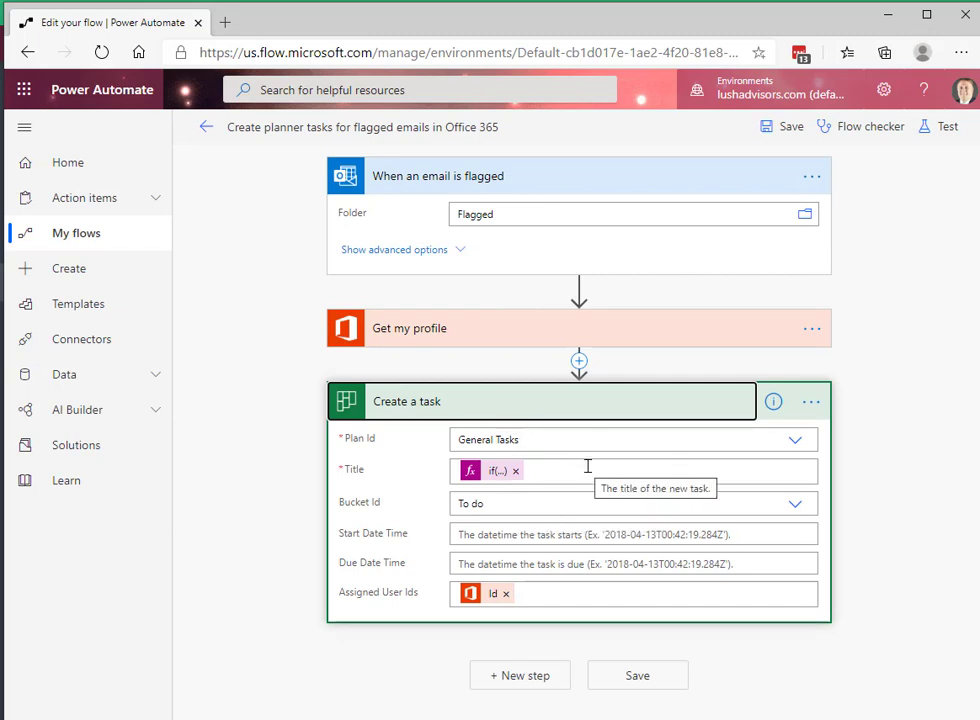
{"action": "key", "text": "alt+Tab"}
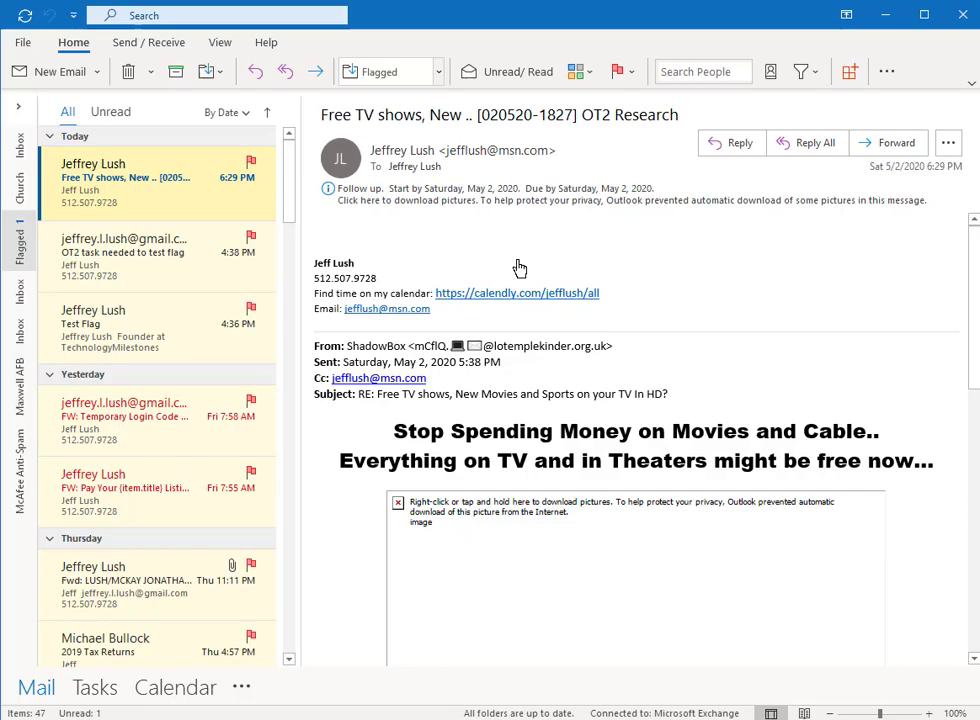
Drag the Free TV shows task from To do into the Misc bucket and open its details.
{"action": "key", "text": "alt+Tab"}
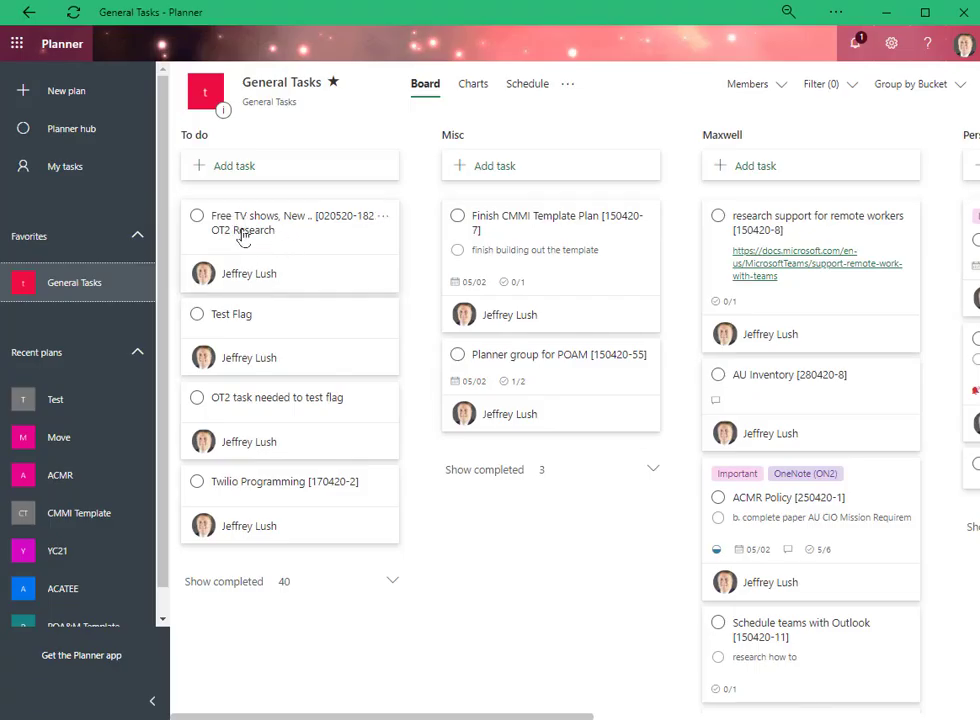
{"action": "left_click_drag", "start_coordinate": [243, 228], "coordinate": [525, 389]}
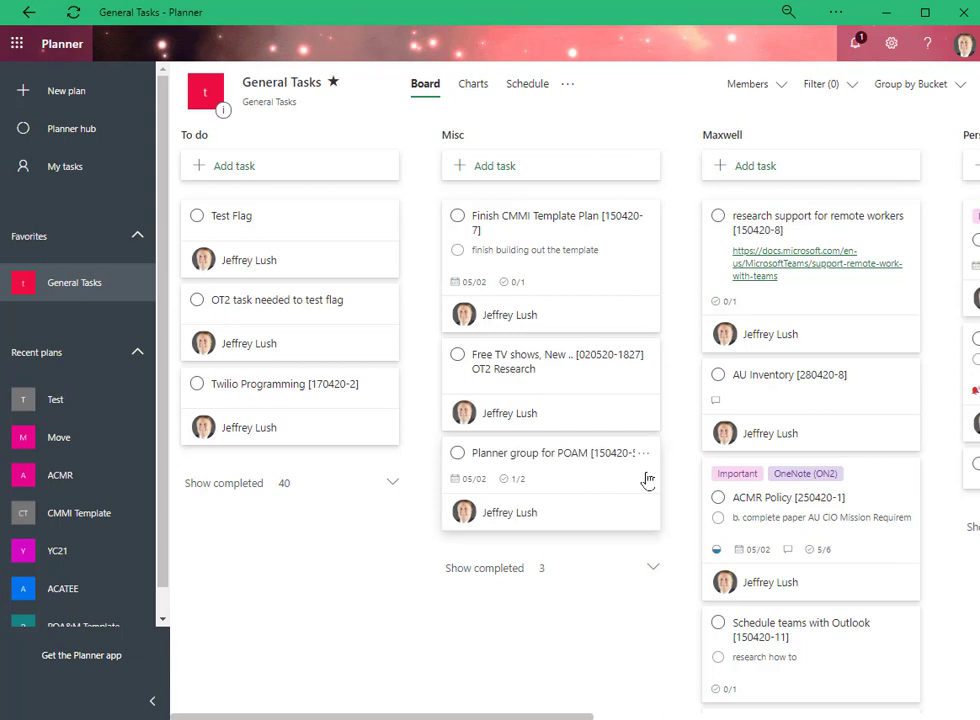
{"action": "left_click", "coordinate": [542, 376]}
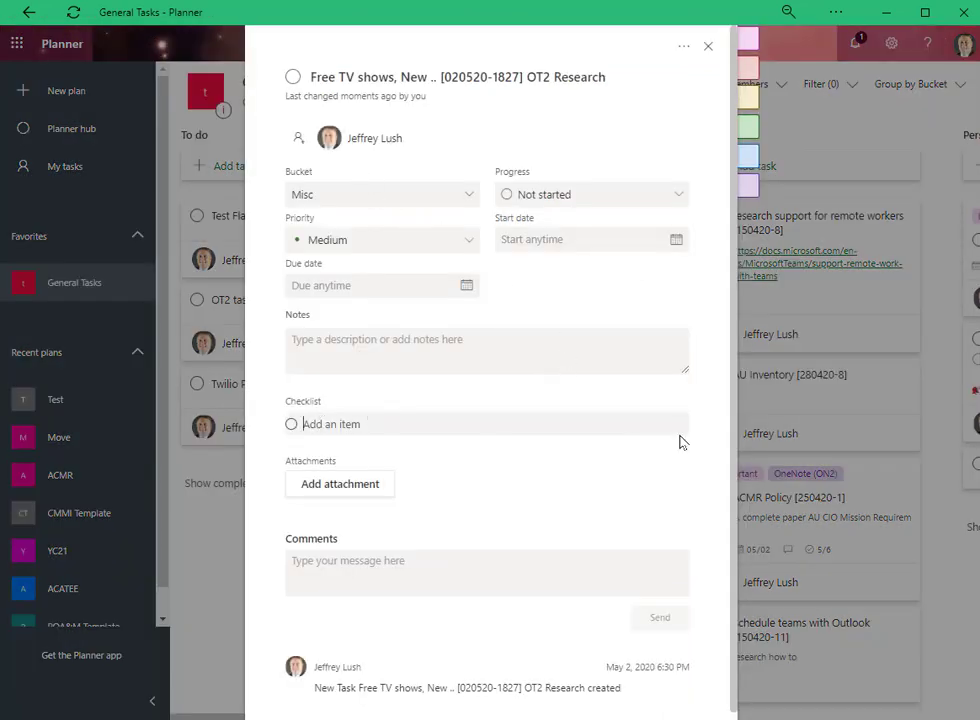
Add the checklist items 'checklist' and 'ch' to the Free TV shows task.
{"action": "type", "text": "check"}
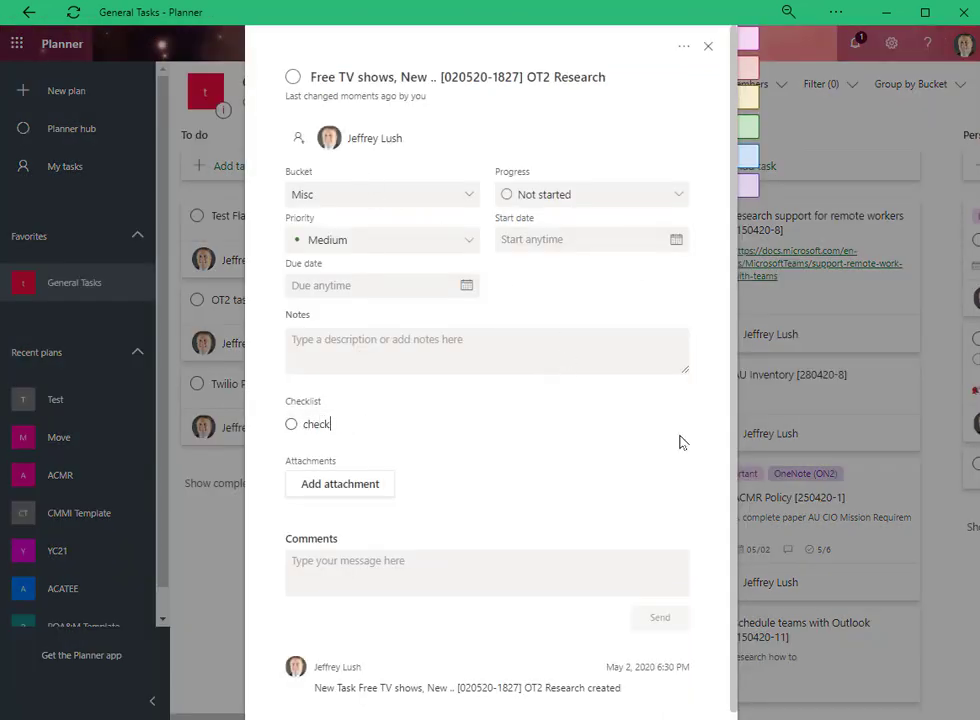
{"action": "type", "text": "list"}
{"action": "key", "text": "Return"}
{"action": "type", "text": "ch"}
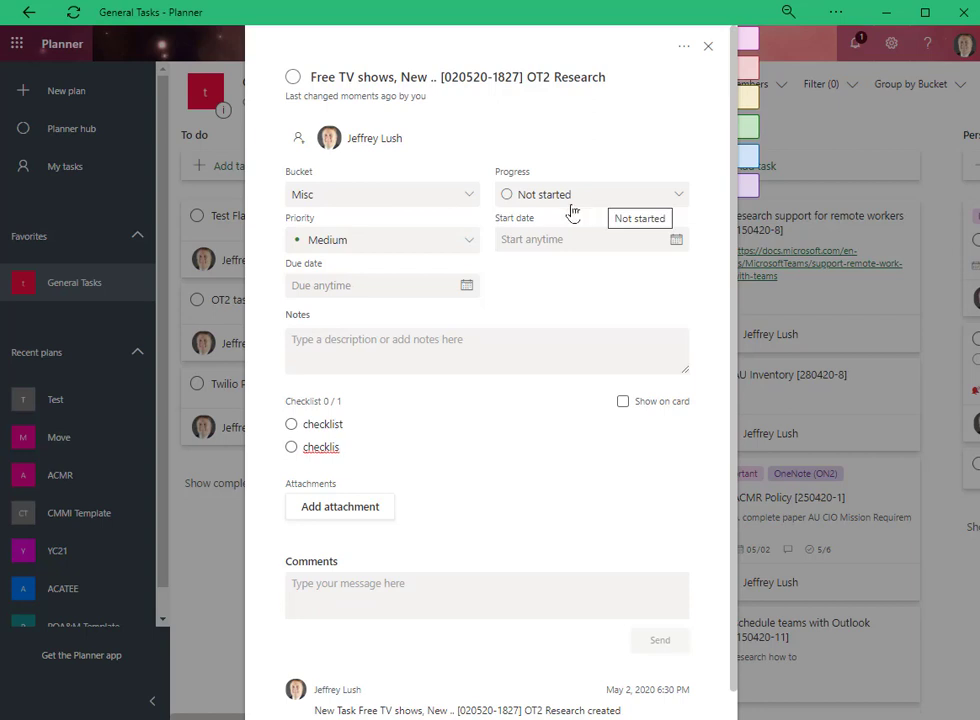
Set the task's due date to May 2, 2020.
{"action": "left_click", "coordinate": [466, 287]}
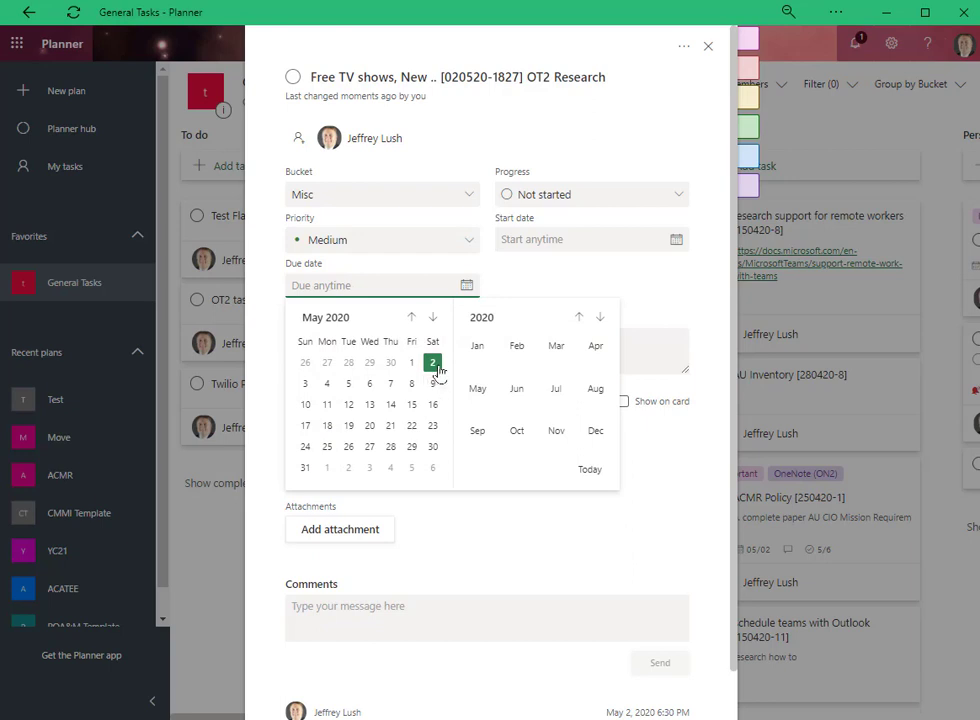
{"action": "left_click", "coordinate": [432, 363]}
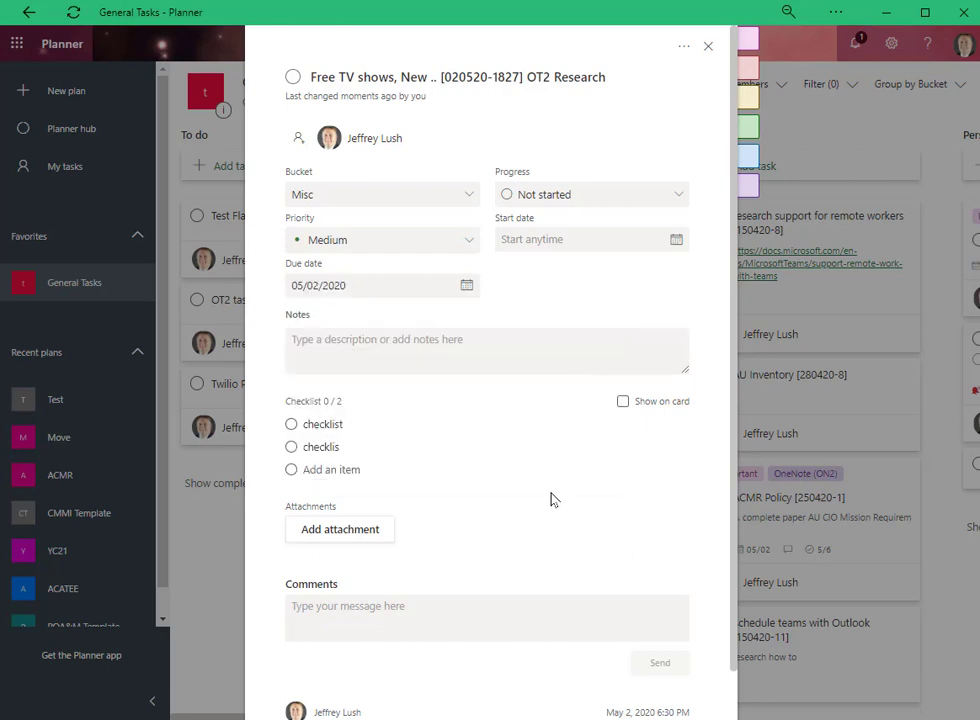
{"action": "mouse_move", "coordinate": [781, 38]}
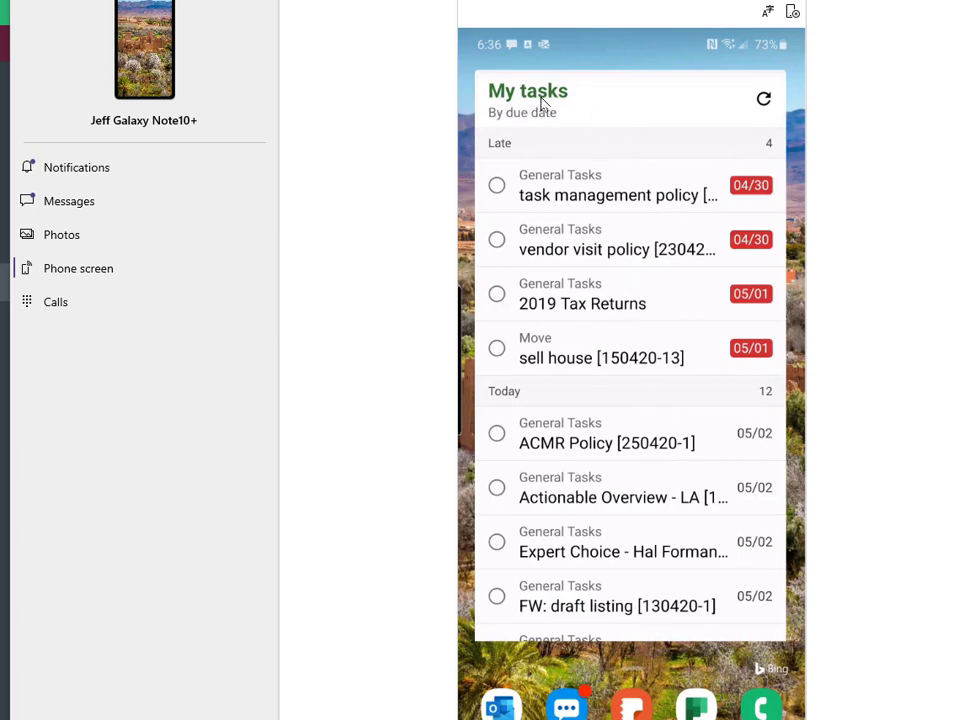
Find the 'Free TV shows' task in the phone's My tasks list and open its edit screen.
{"action": "left_click_drag", "start_coordinate": [678, 403], "coordinate": [667, 158]}
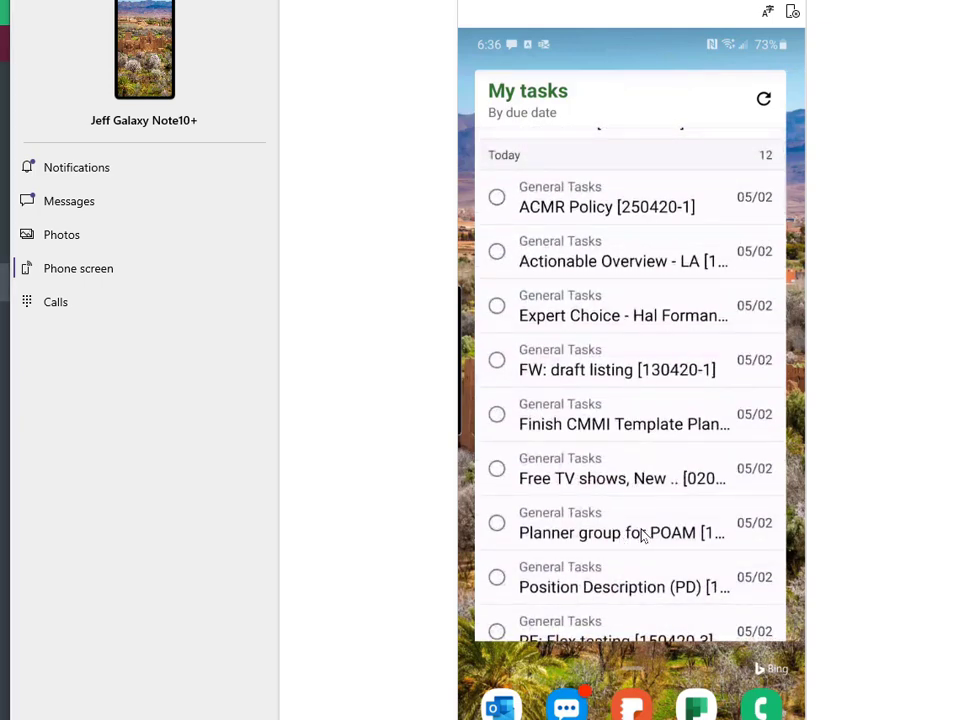
{"action": "scroll", "coordinate": [643, 537], "scroll_direction": "down", "scroll_amount": 2}
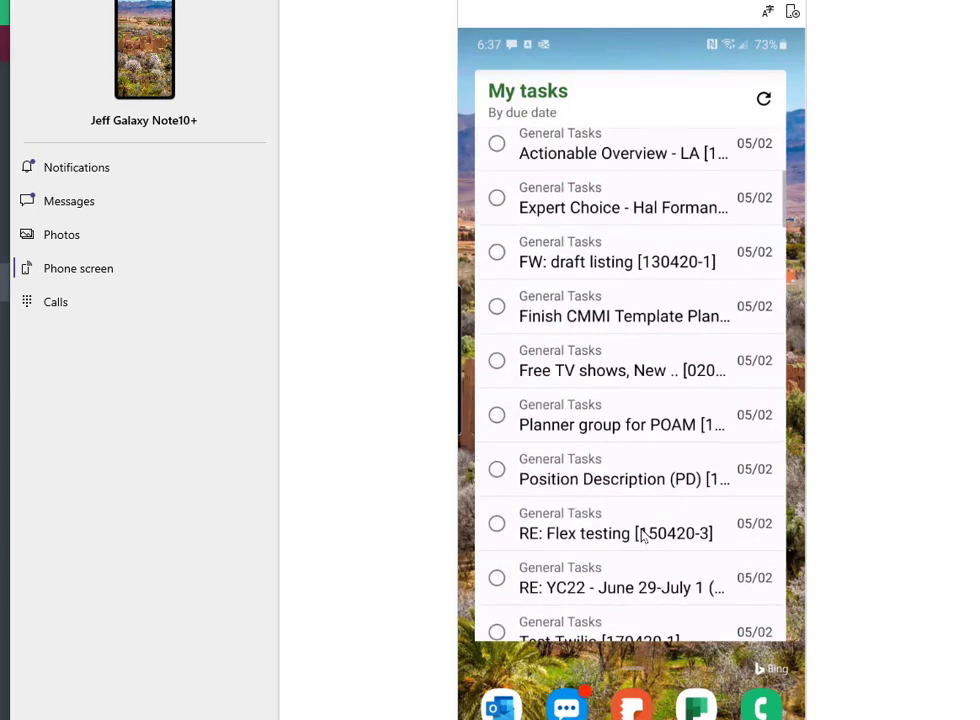
{"action": "left_click", "coordinate": [608, 372]}
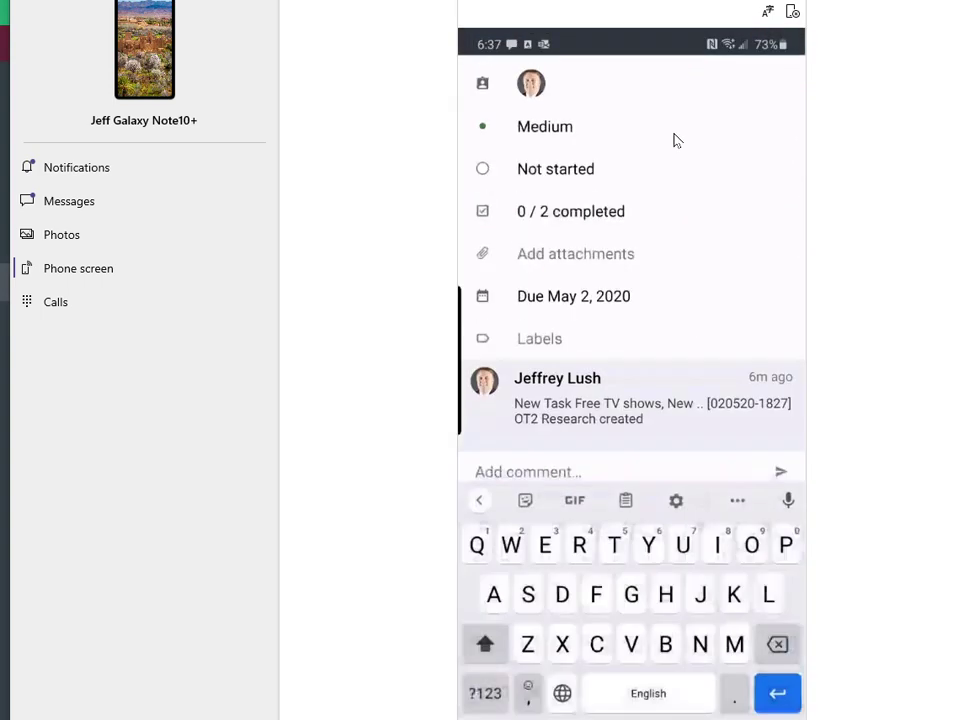
View the task's attachments and its 0/2 checklist items, returning to the task details each time.
{"action": "left_click", "coordinate": [700, 260]}
{"action": "left_click", "coordinate": [481, 80]}
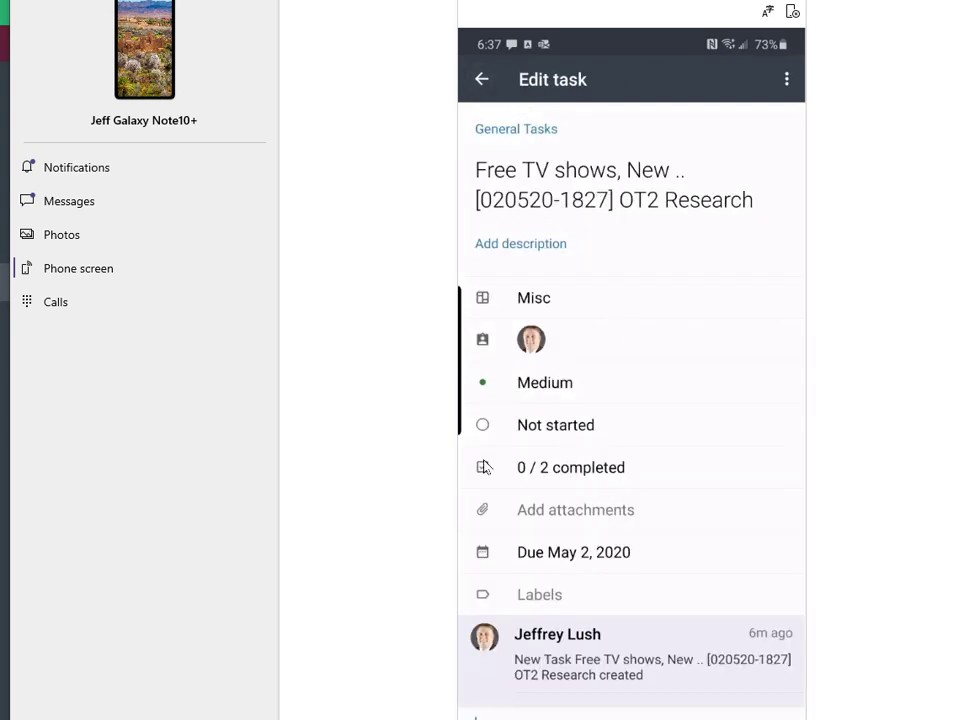
{"action": "left_click", "coordinate": [582, 470]}
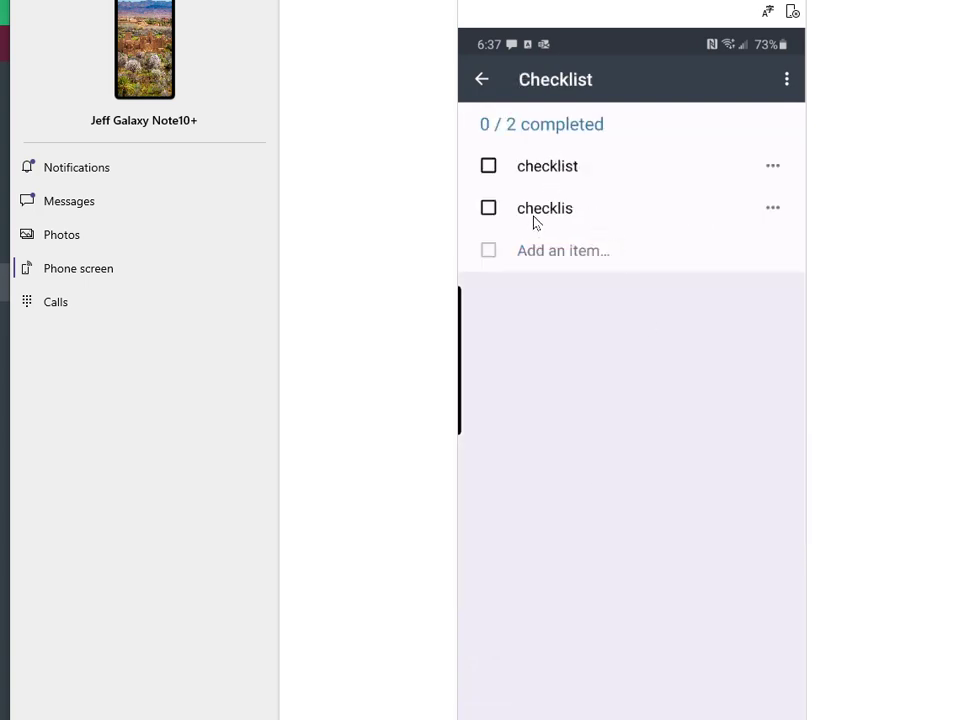
{"action": "left_click", "coordinate": [482, 82]}
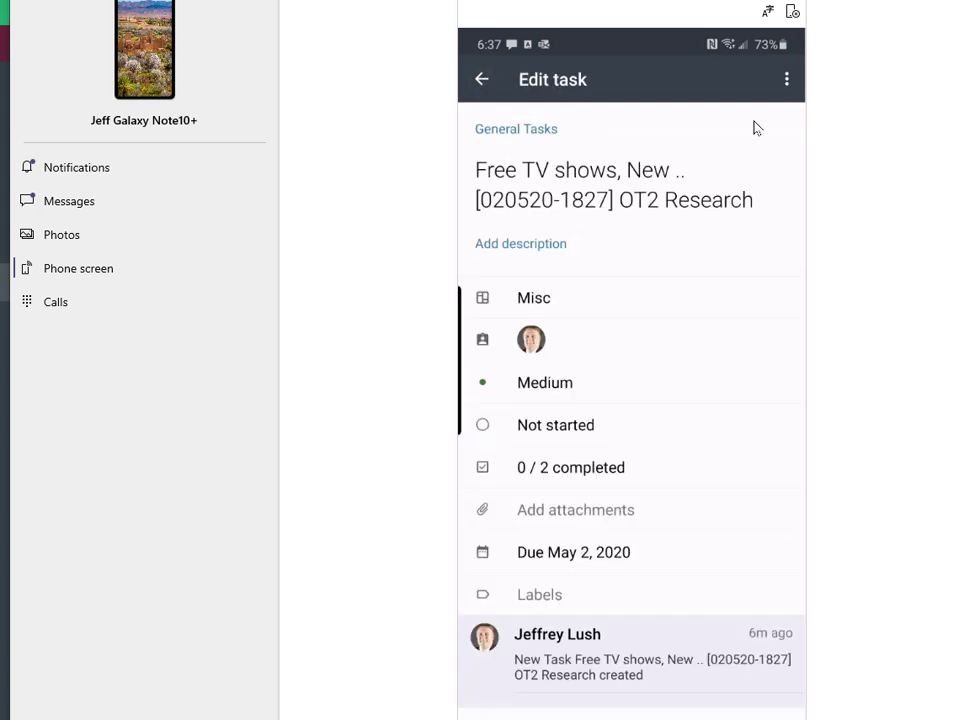